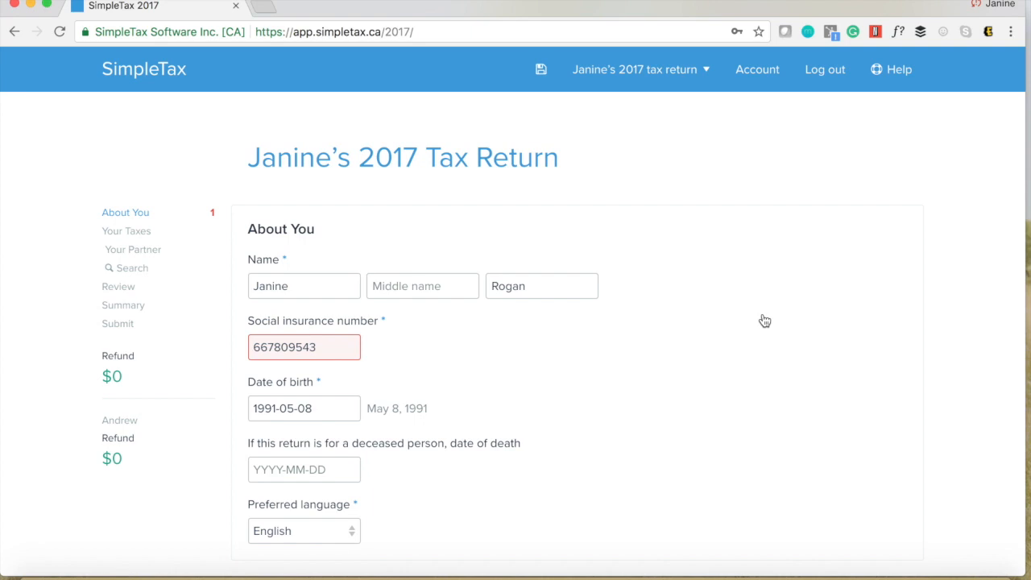
- Review the return's personal details, mailing address, residence, family and miscellaneous answers down to the Your Taxes section
scroll(764, 321, down, 1)
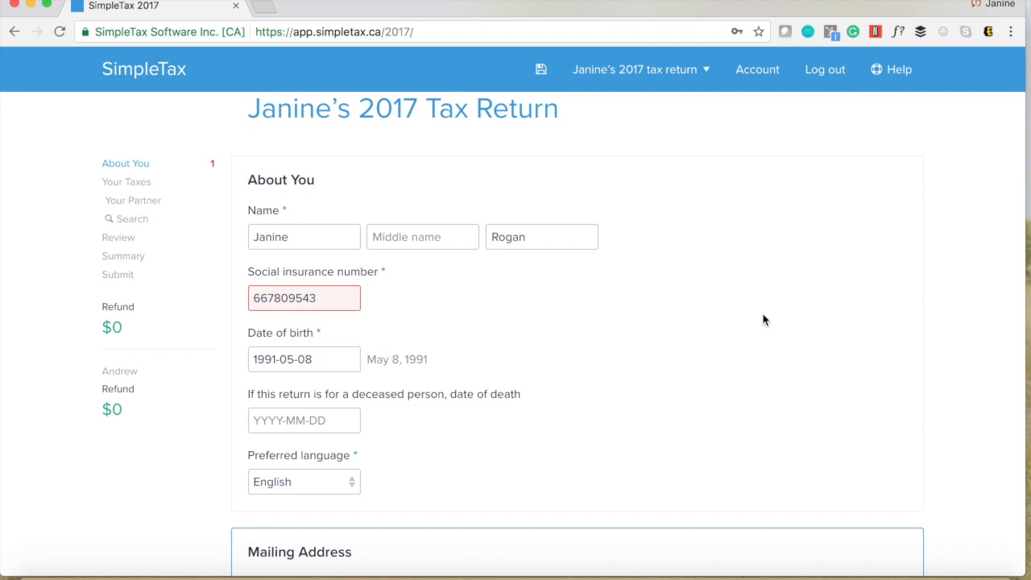
scroll(765, 321, down, 3)
scroll(764, 320, down, 2)
scroll(764, 320, down, 4)
scroll(764, 320, down, 2)
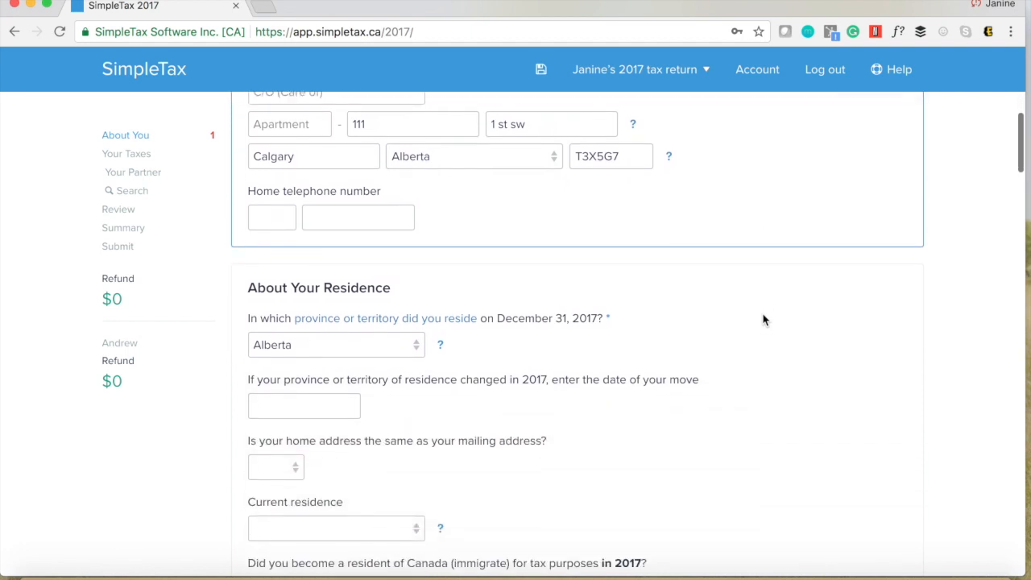
scroll(765, 321, down, 2)
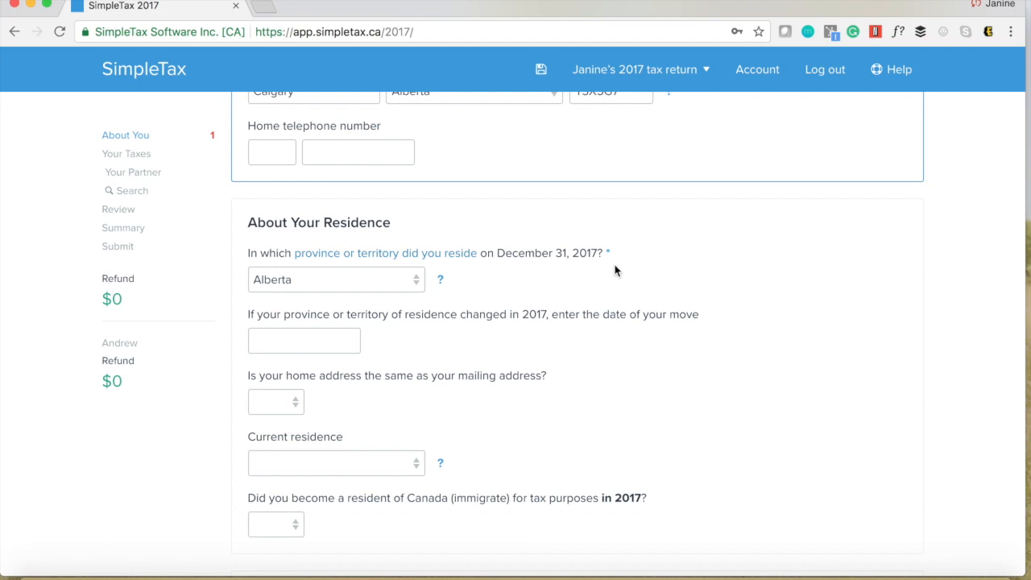
scroll(614, 270, down, 6)
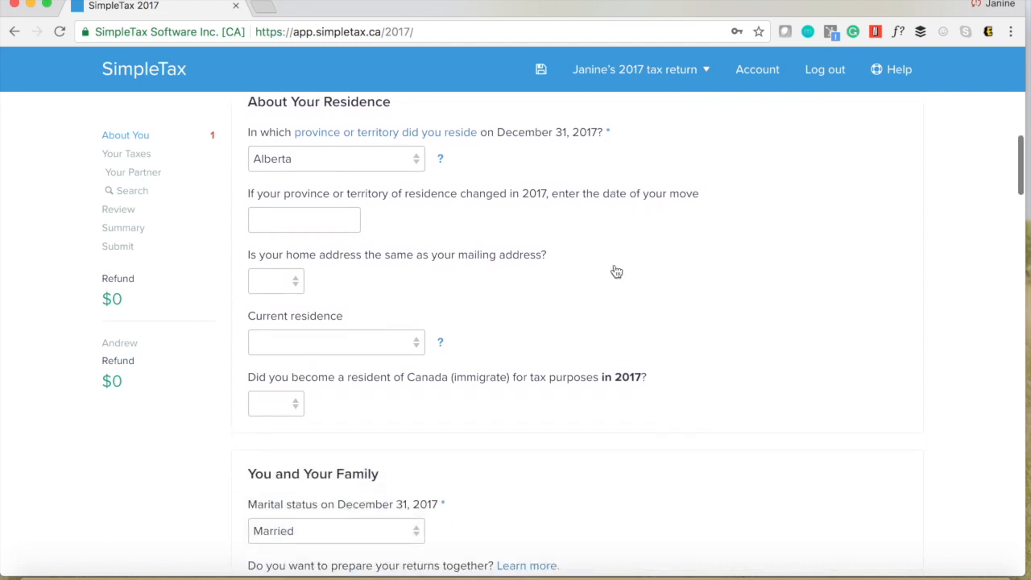
scroll(615, 270, down, 5)
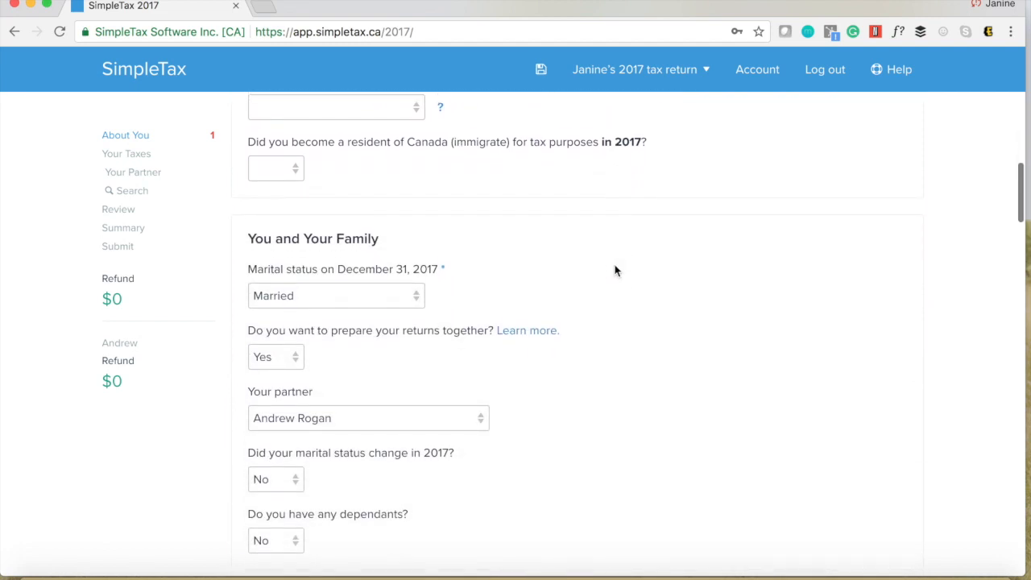
scroll(614, 269, down, 5)
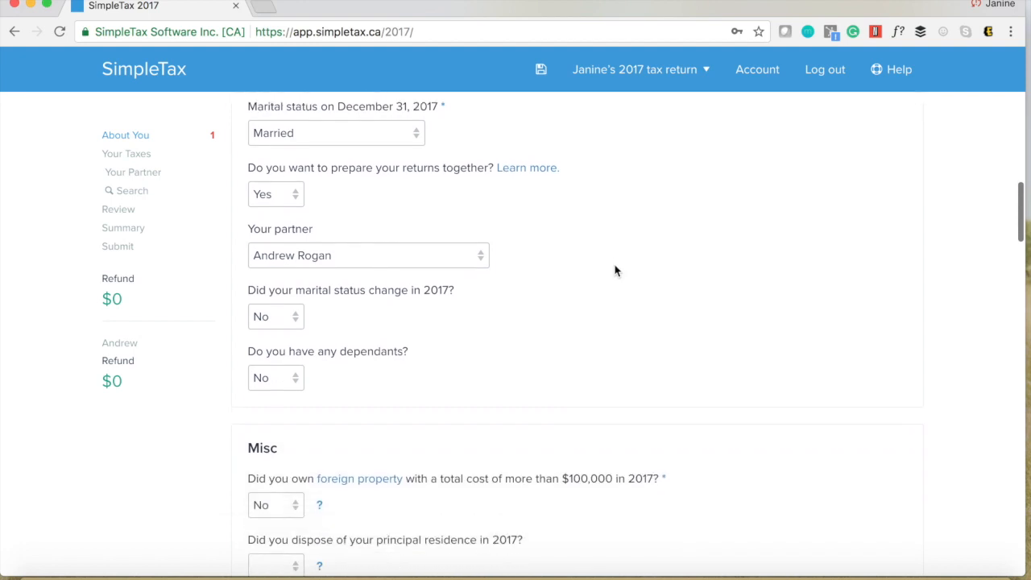
scroll(614, 270, down, 4)
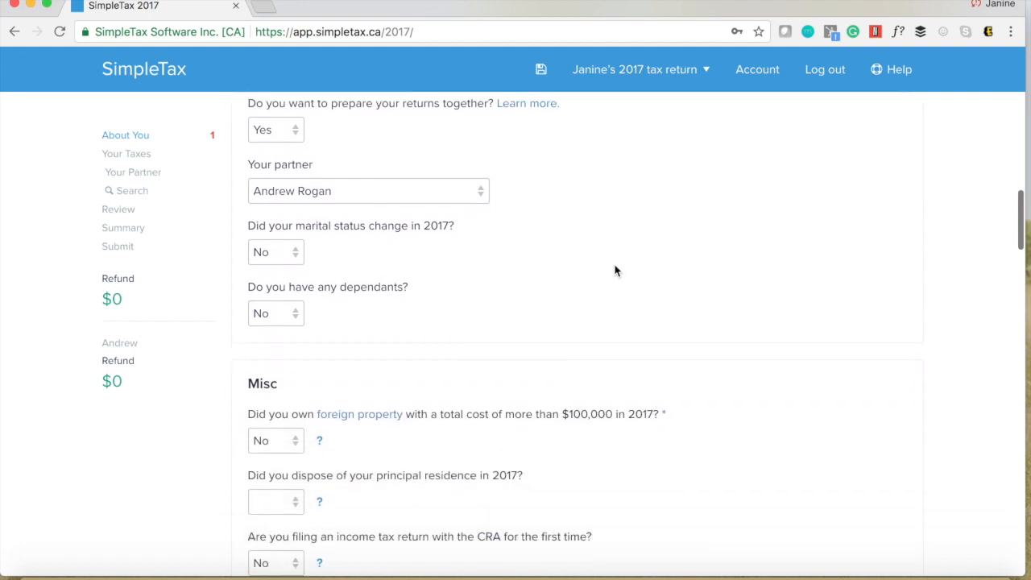
scroll(615, 269, down, 10)
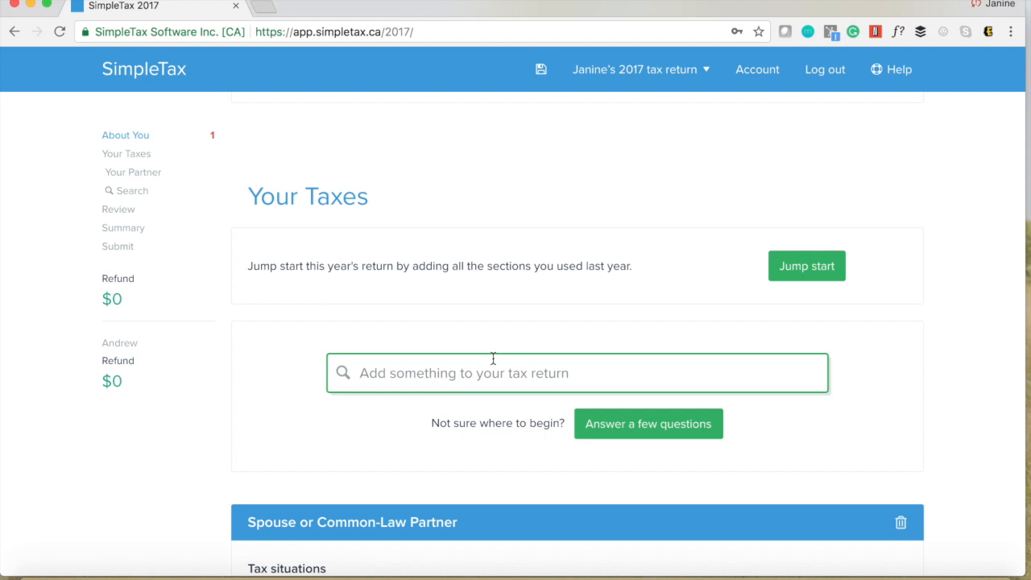
- Start the guided questionnaire for the 2017 return and select T3, T4, T4A and T5 as the slips received
click(593, 430)
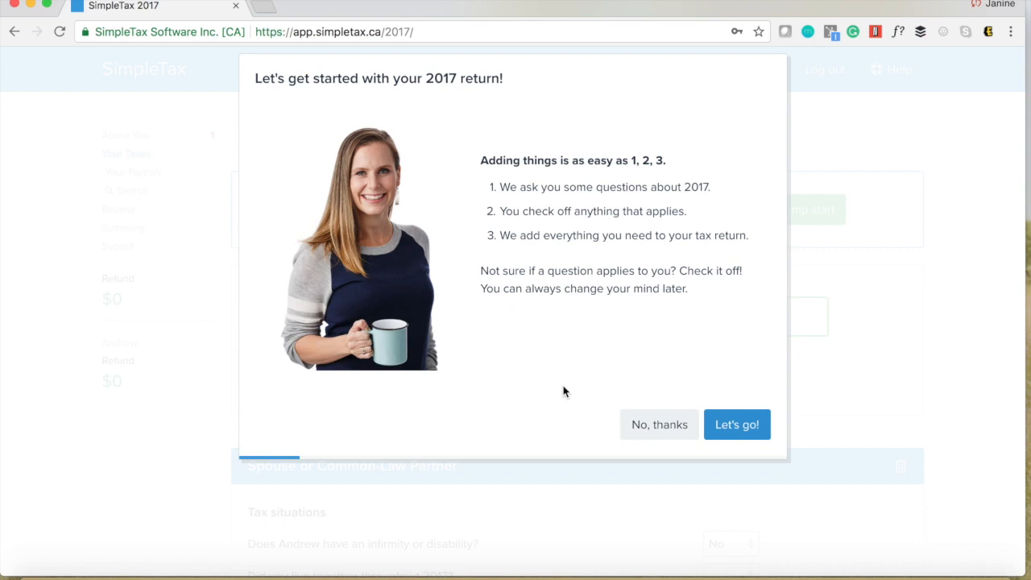
click(734, 422)
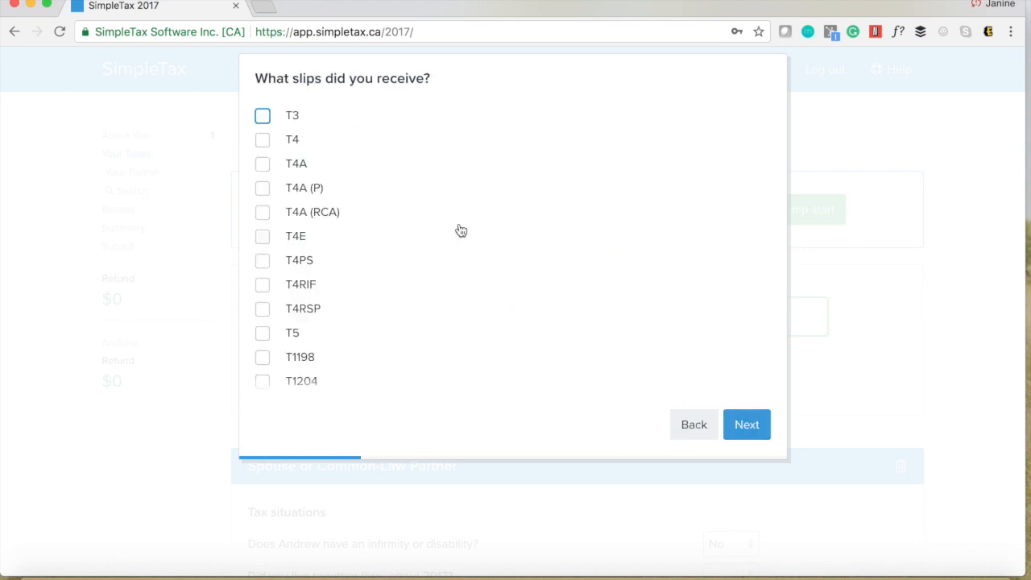
click(262, 115)
click(263, 141)
click(263, 169)
click(263, 330)
scroll(424, 331, down, 5)
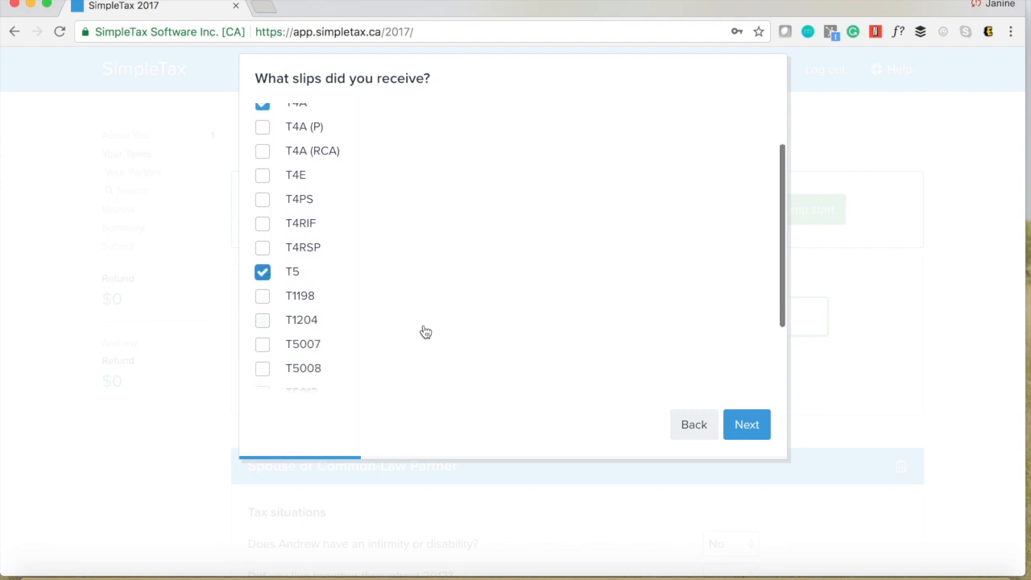
scroll(426, 332, up, 5)
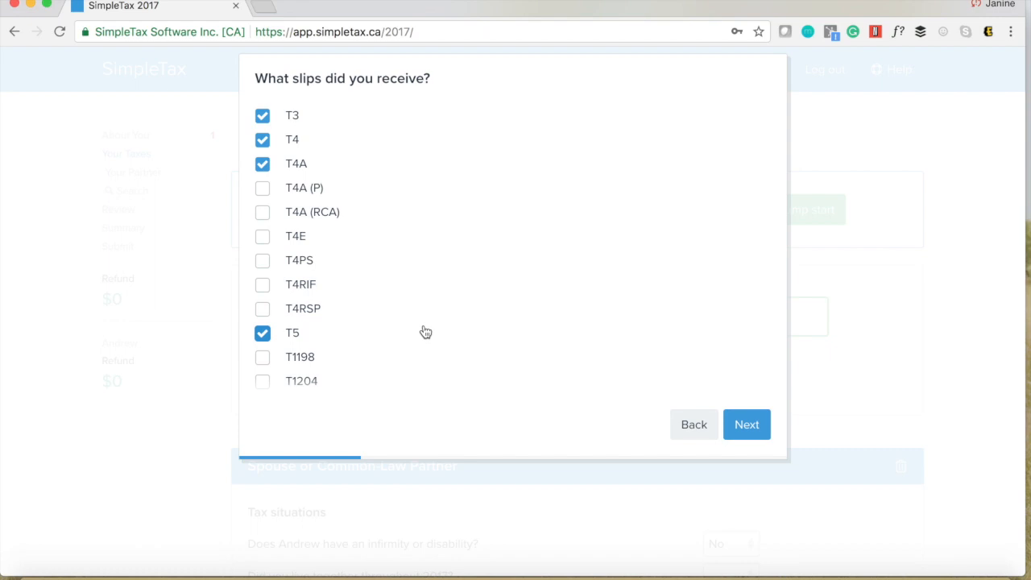
click(734, 429)
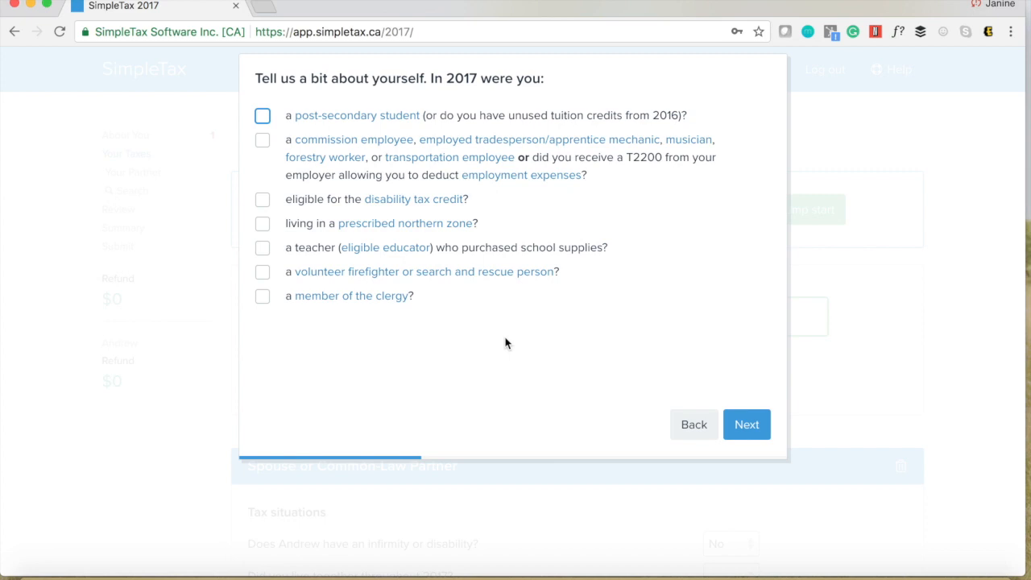
- Leave the personal situation questions unchecked and declare income from a small business
click(745, 424)
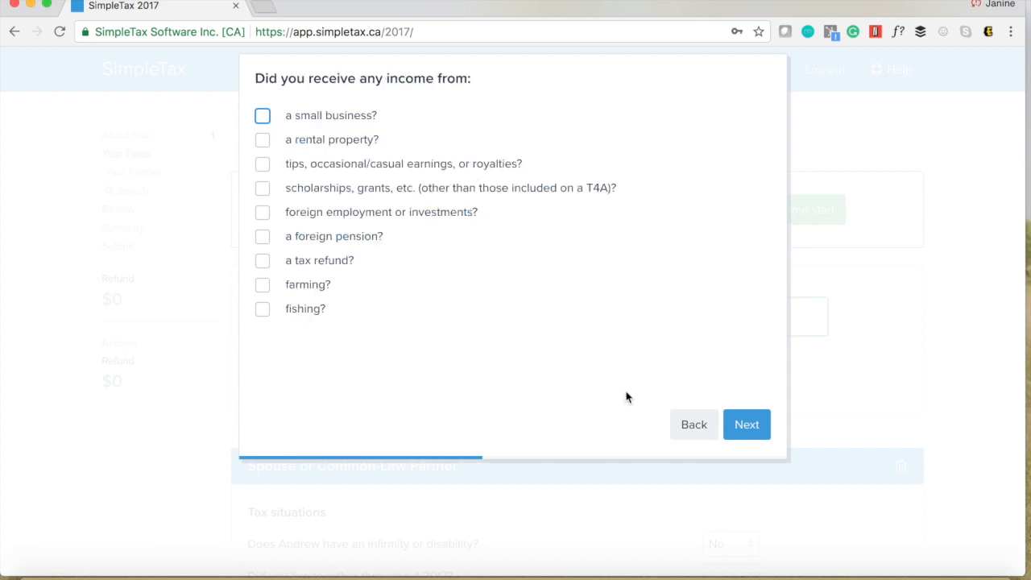
click(266, 118)
click(747, 424)
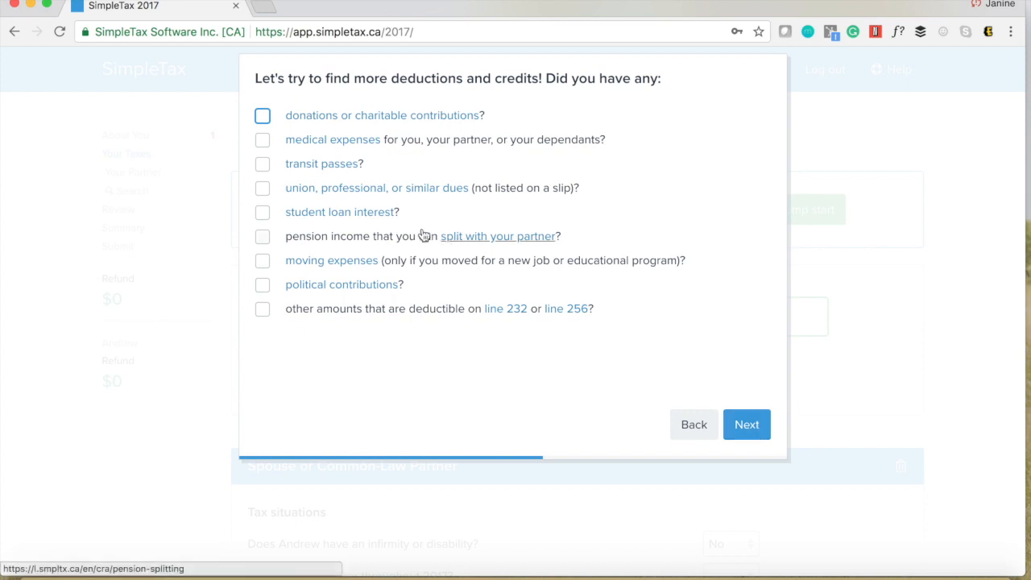
- Select donations or charitable contributions, medical expenses and student loan interest as deductions and credits
click(264, 117)
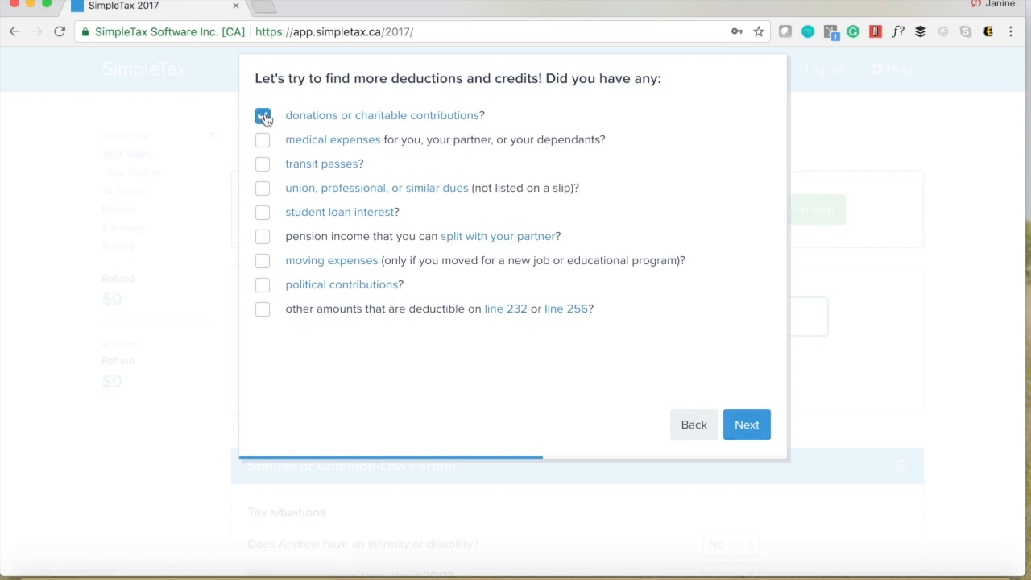
click(262, 141)
click(264, 216)
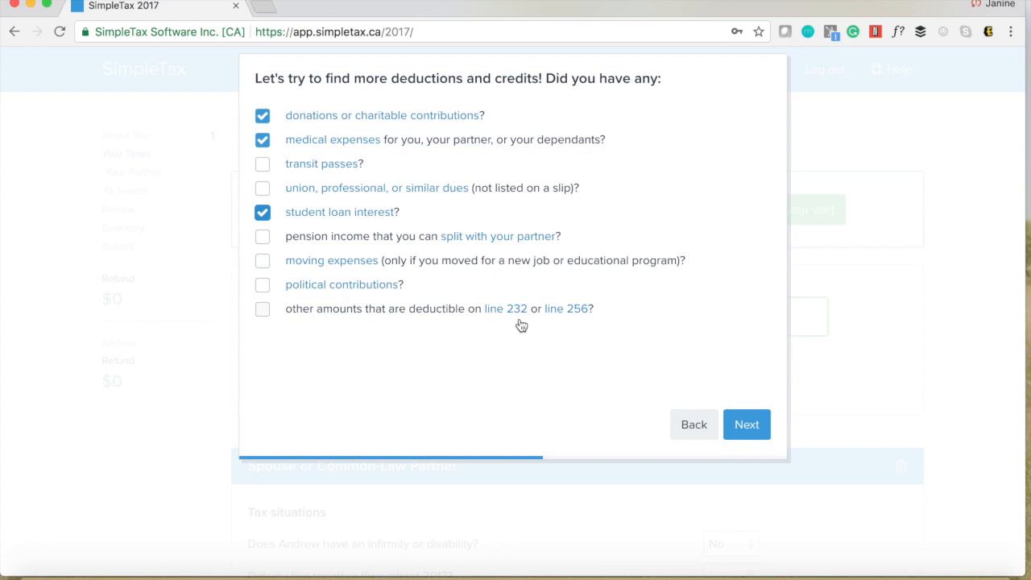
click(754, 431)
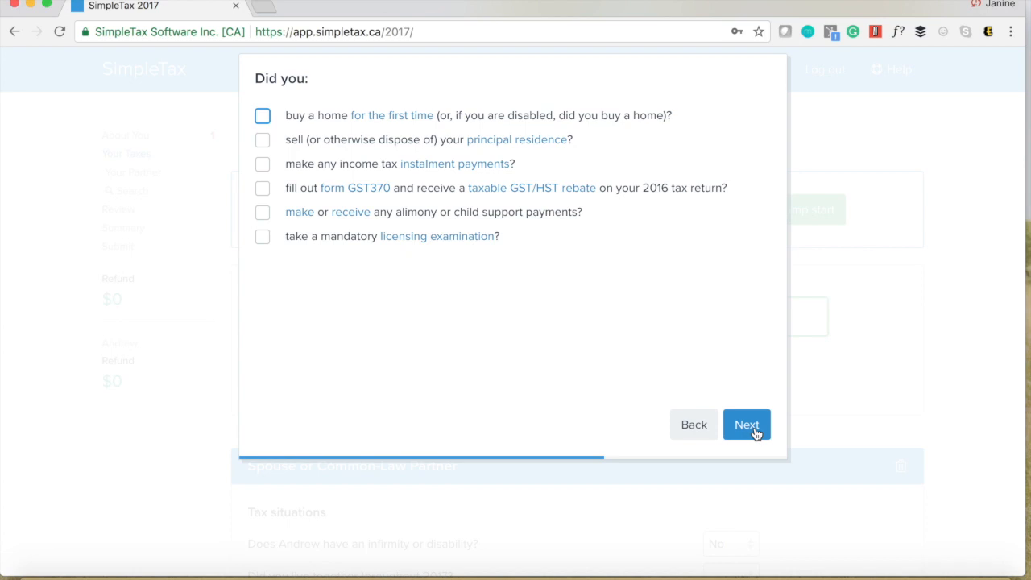
- Leave the home, instalment and support payment questions unchecked and declare RRSP or PRPP contributions under investments
click(746, 426)
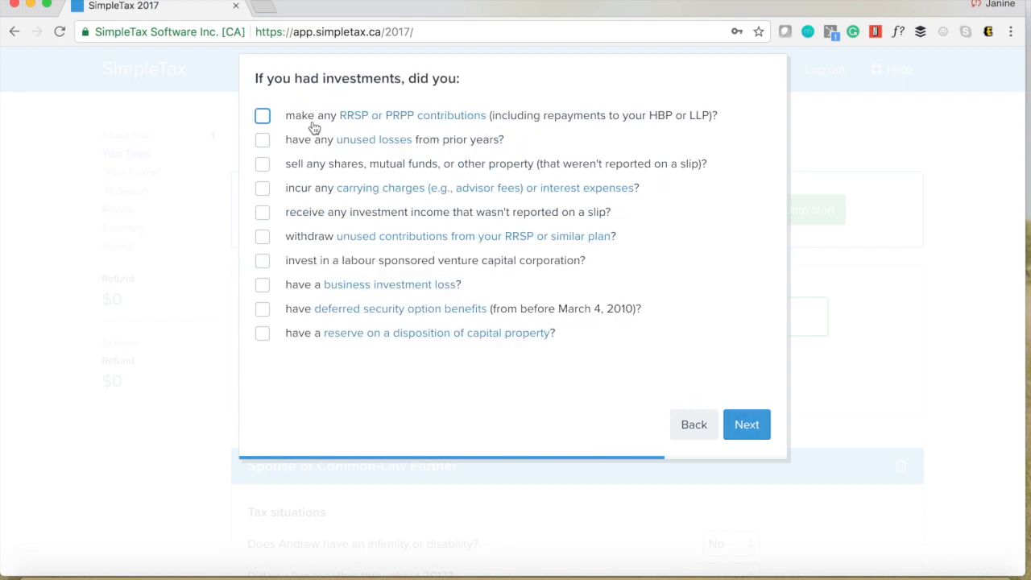
click(267, 117)
click(757, 424)
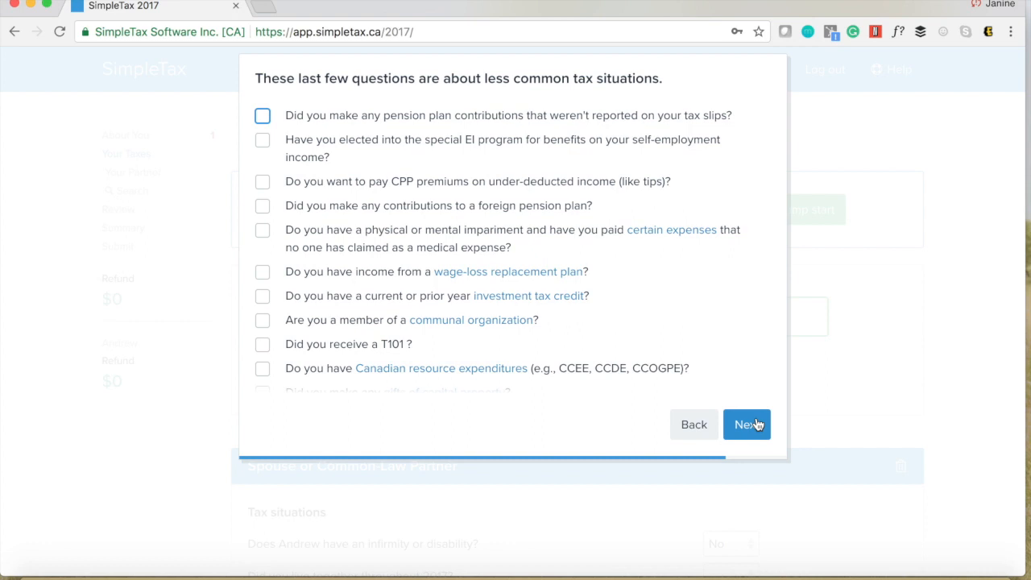
- Leave all less common tax situations unchecked and finish the questionnaire to add the chosen sections to the return
scroll(659, 358, down, 3)
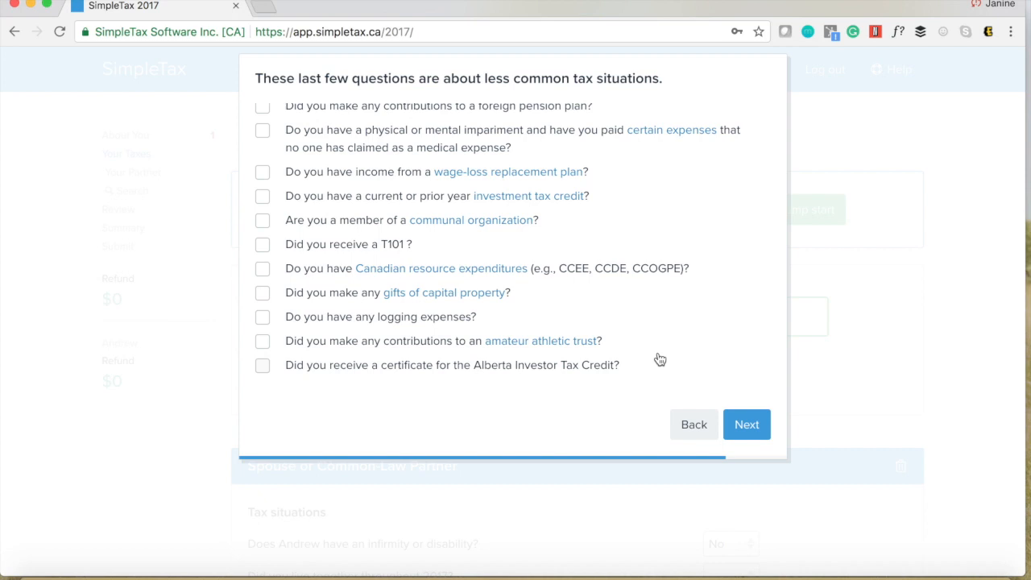
click(743, 427)
click(742, 427)
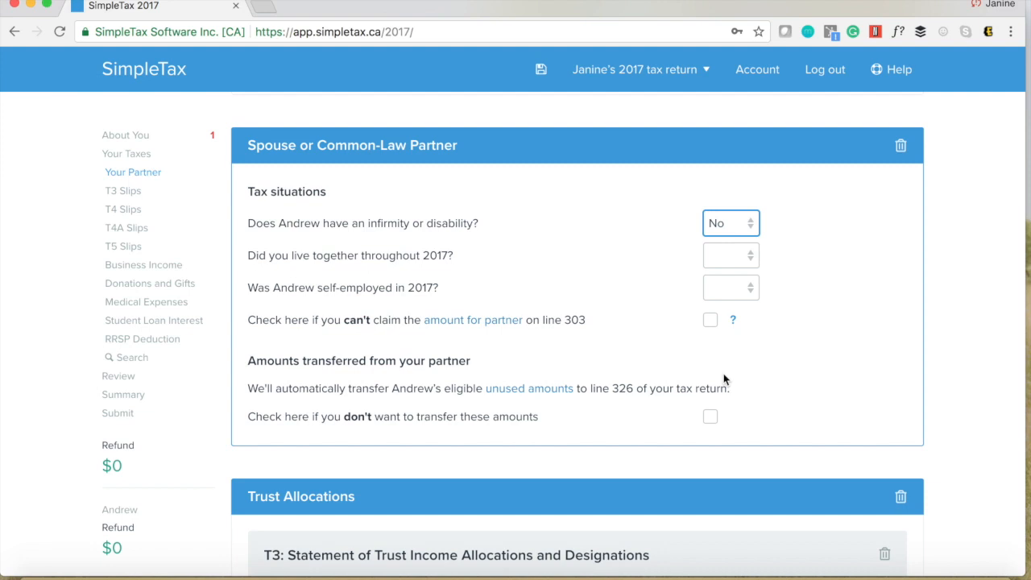
- Enter Tangerine as the trust's name on the T3 slip under Trust Allocations
scroll(723, 380, down, 5)
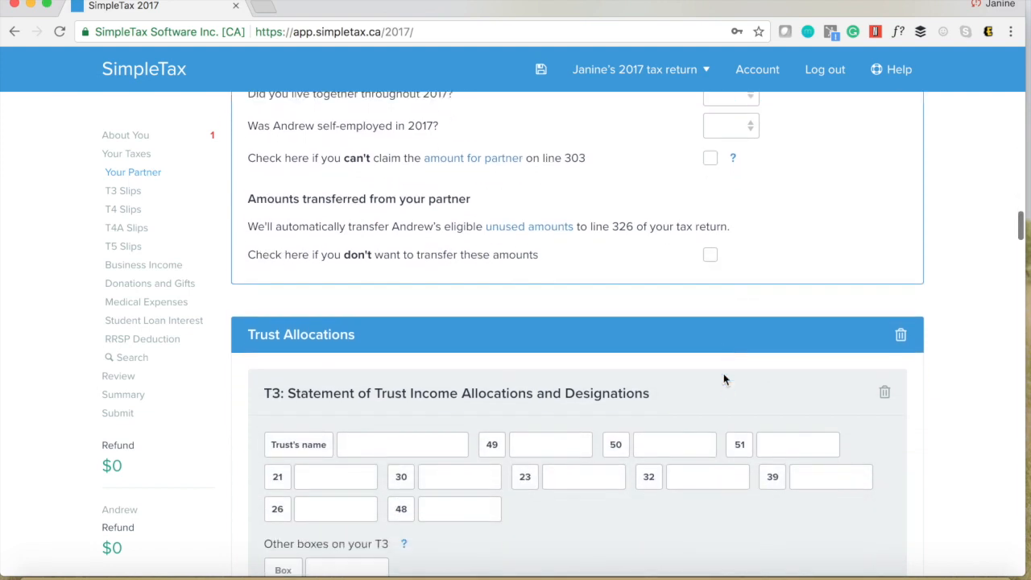
scroll(723, 379, down, 2)
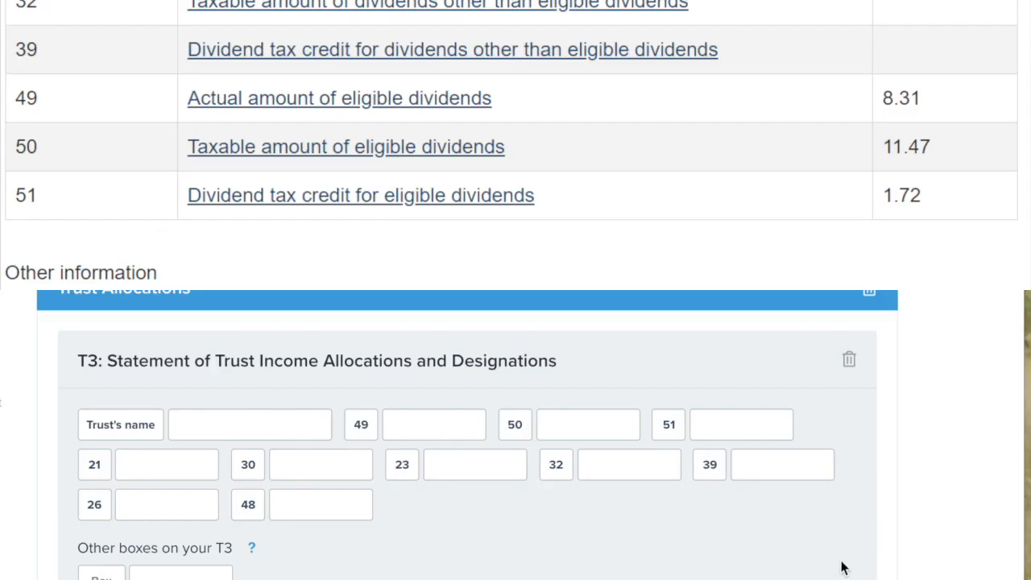
click(288, 425)
text(Ta)
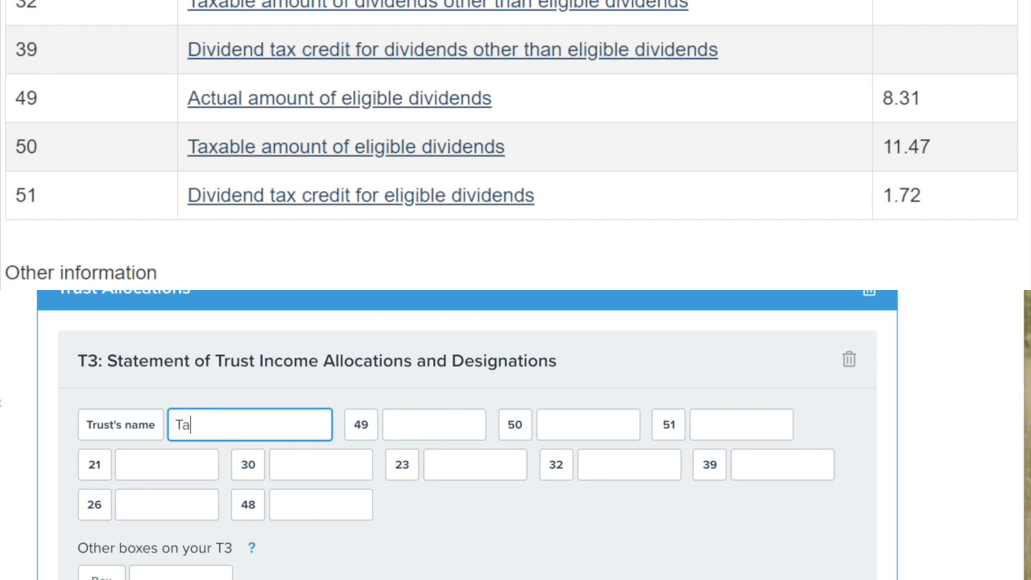
text(ngerine)
- Fill in the T3 eligible dividend amounts: 8.31 in box 49, 11.47 in box 50 and 1.72 in box 51
click(424, 427)
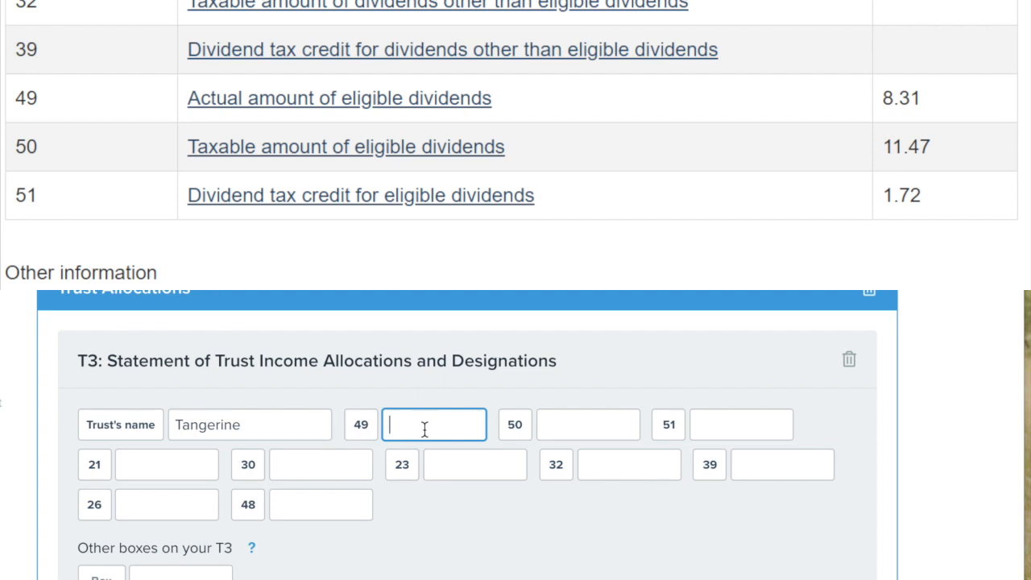
text(8.31)
key(Tab)
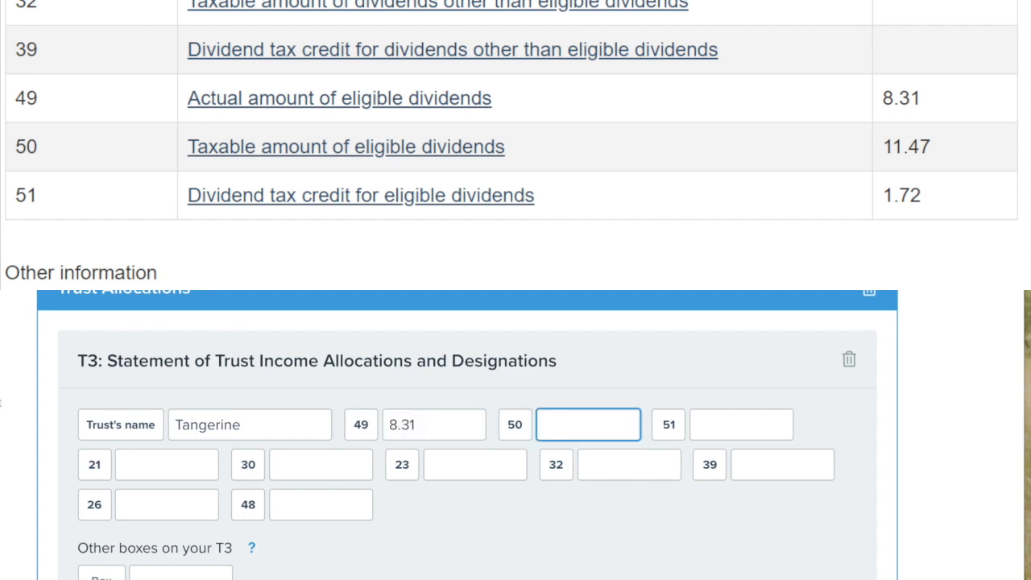
text(11.47)
key(Tab)
text(1.72)
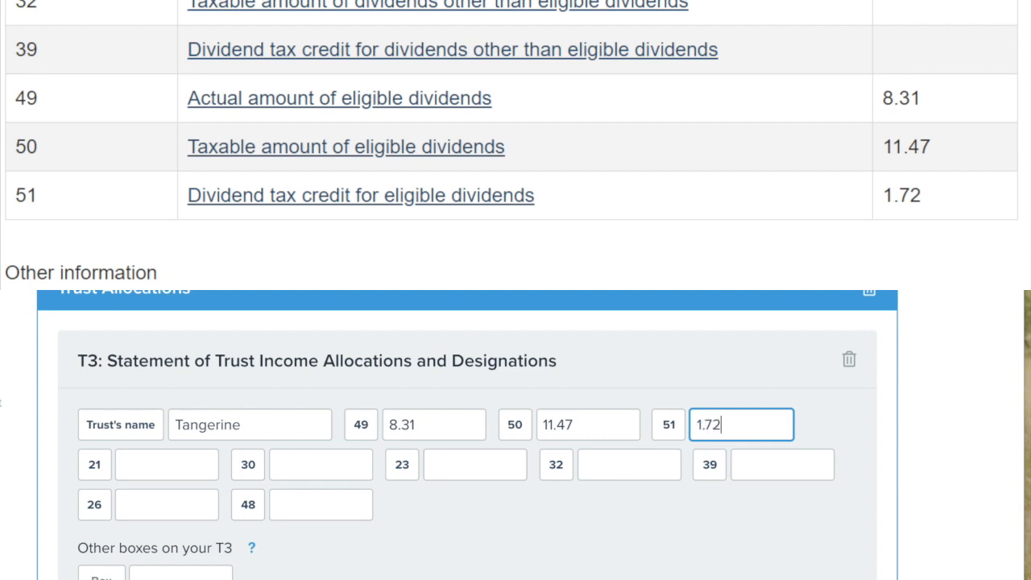
key(Tab)
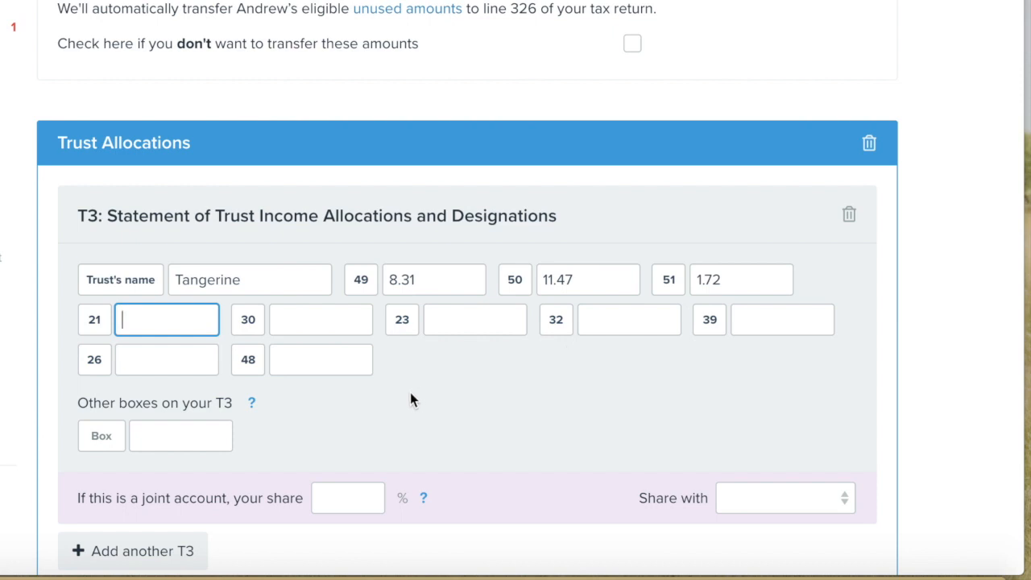
- Add the other T3 boxes: box 25 with 14.28 and box 34 with 1.91
scroll(410, 400, down, 2)
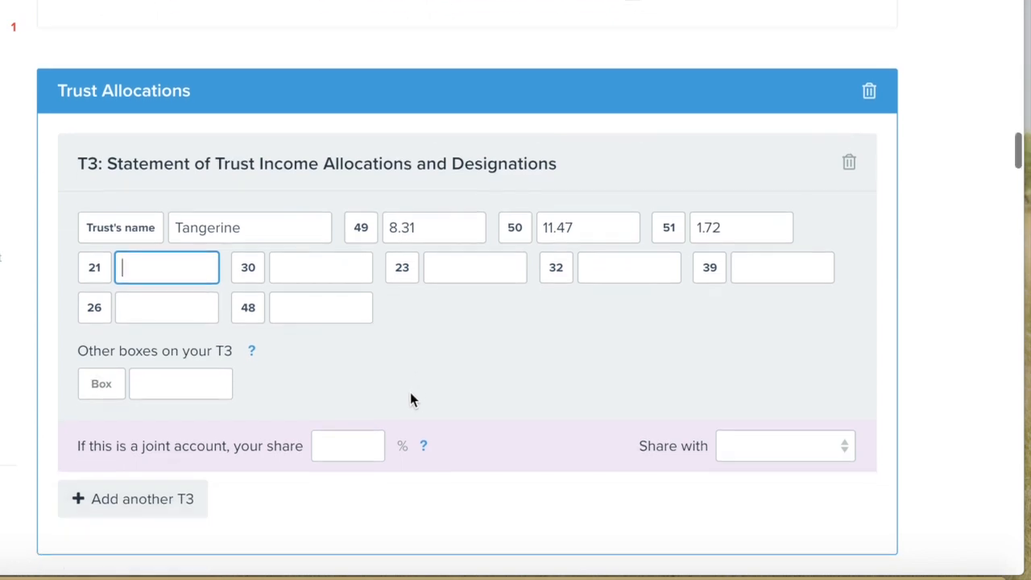
click(102, 359)
text(25)
click(188, 362)
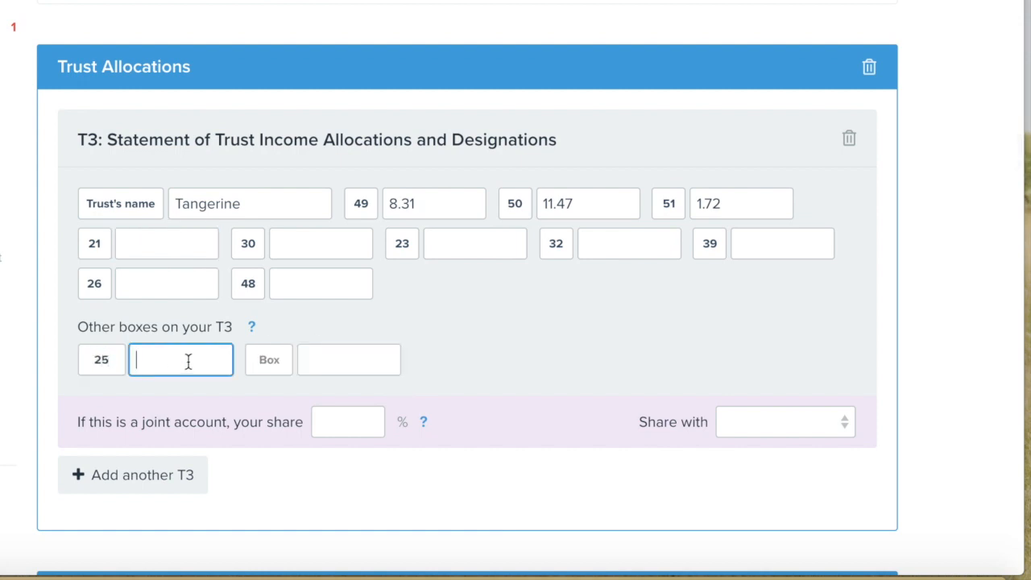
text(14.28)
click(271, 359)
text(34)
click(337, 359)
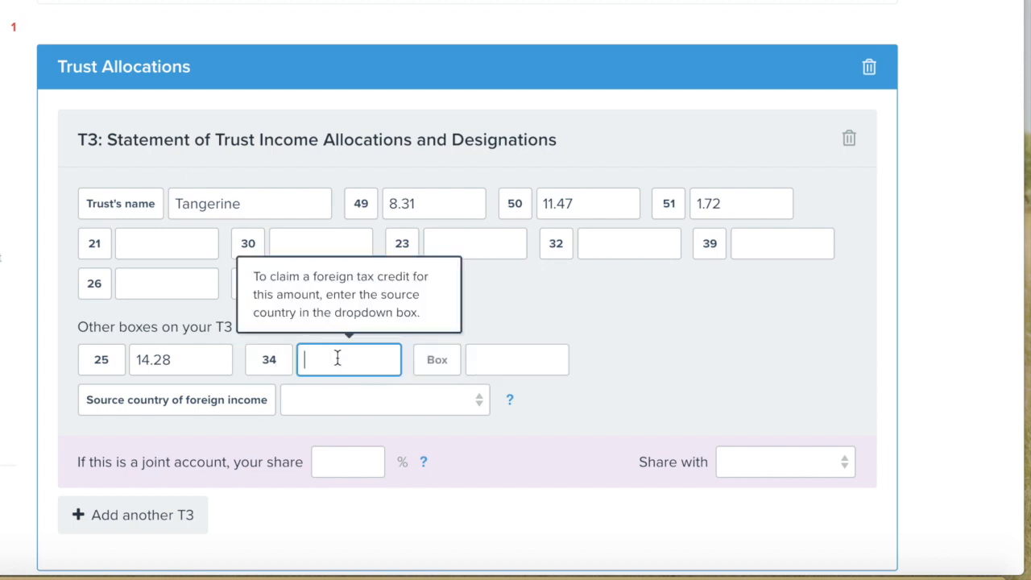
text(1.91)
- Set the T3 slip's source country of foreign income to United States
click(315, 398)
click(691, 364)
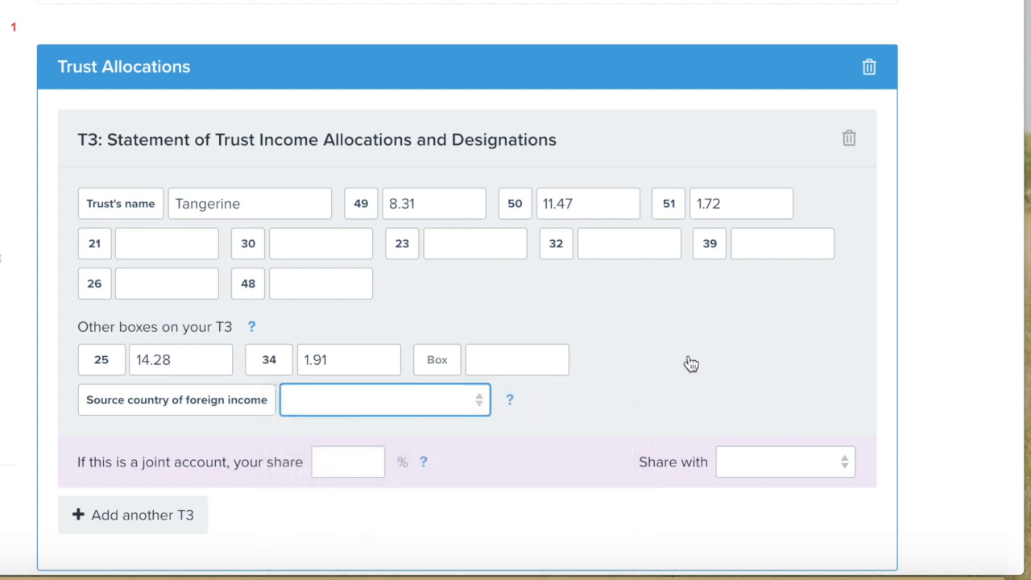
scroll(691, 364, down, 1)
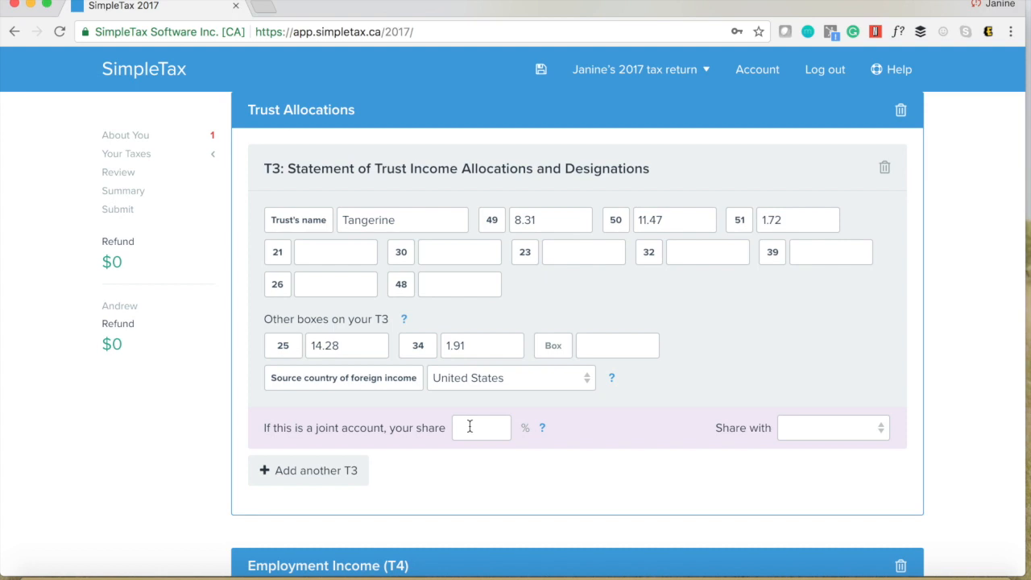
scroll(469, 427, down, 1)
scroll(469, 427, down, 2)
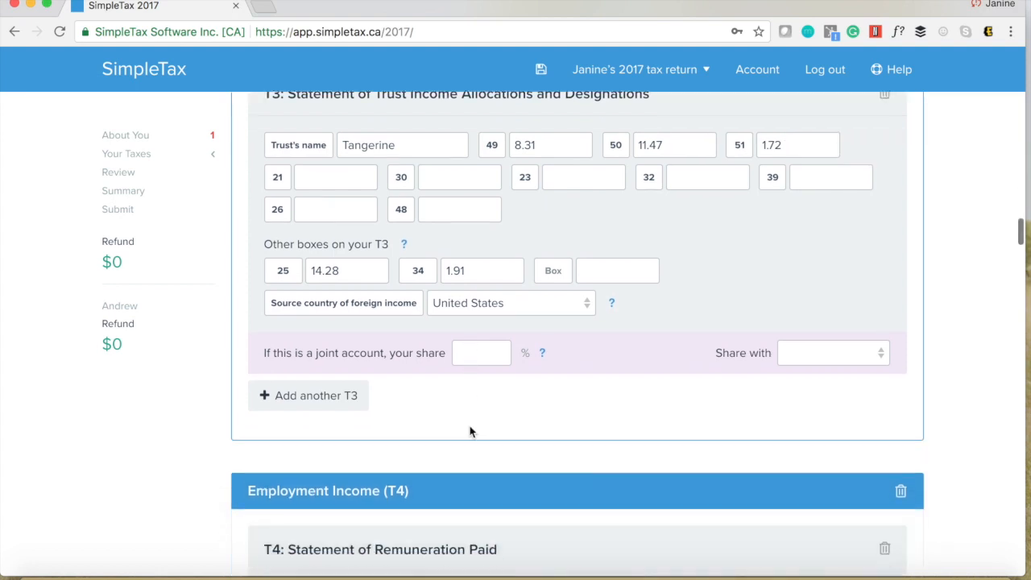
- Enter XYZ as the employer's name on the T4 slip and set box 10, the province of employment, to AB
scroll(469, 428, down, 1)
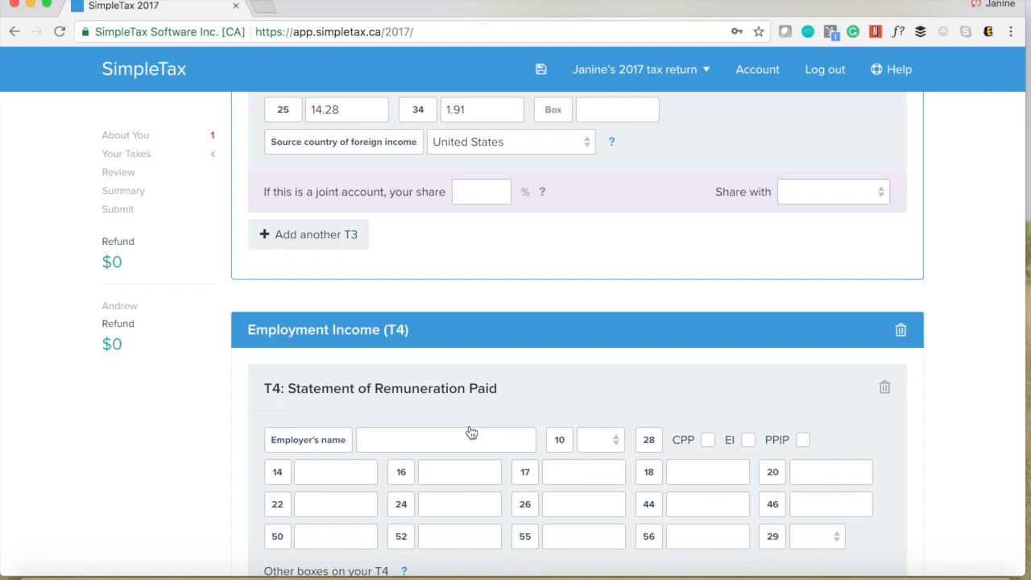
scroll(480, 457, down, 2)
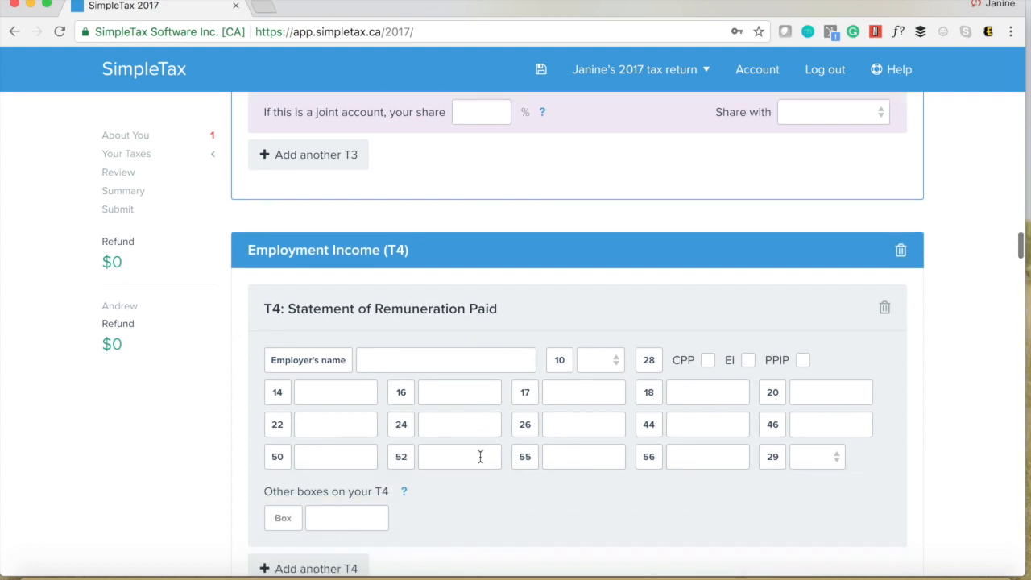
click(407, 363)
text(XYZ)
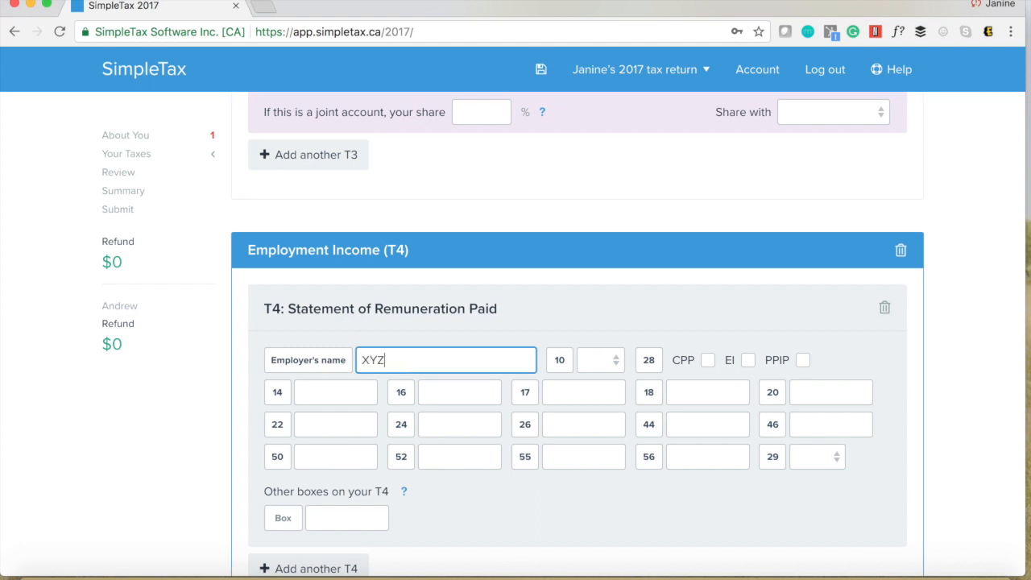
click(604, 368)
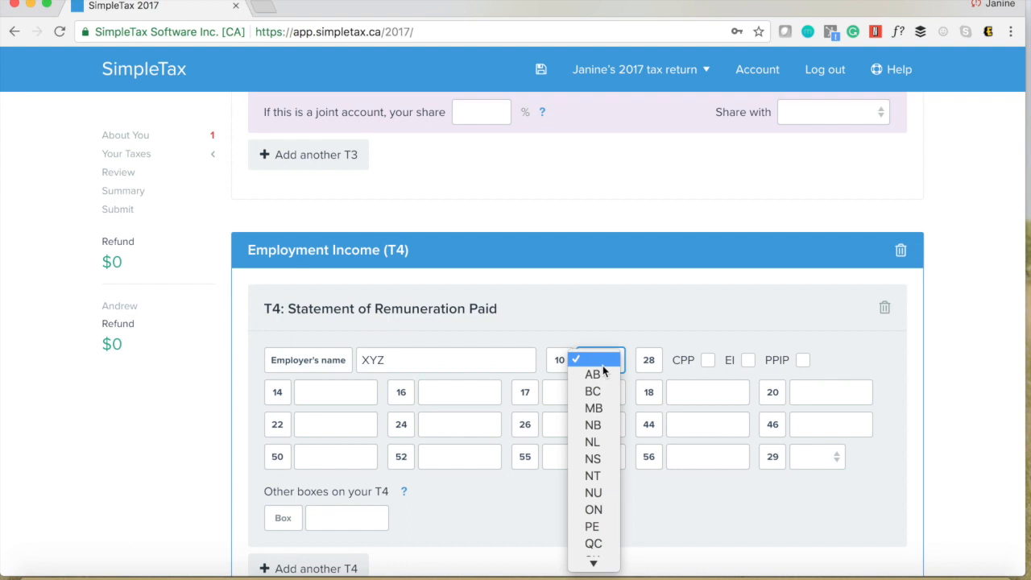
click(602, 376)
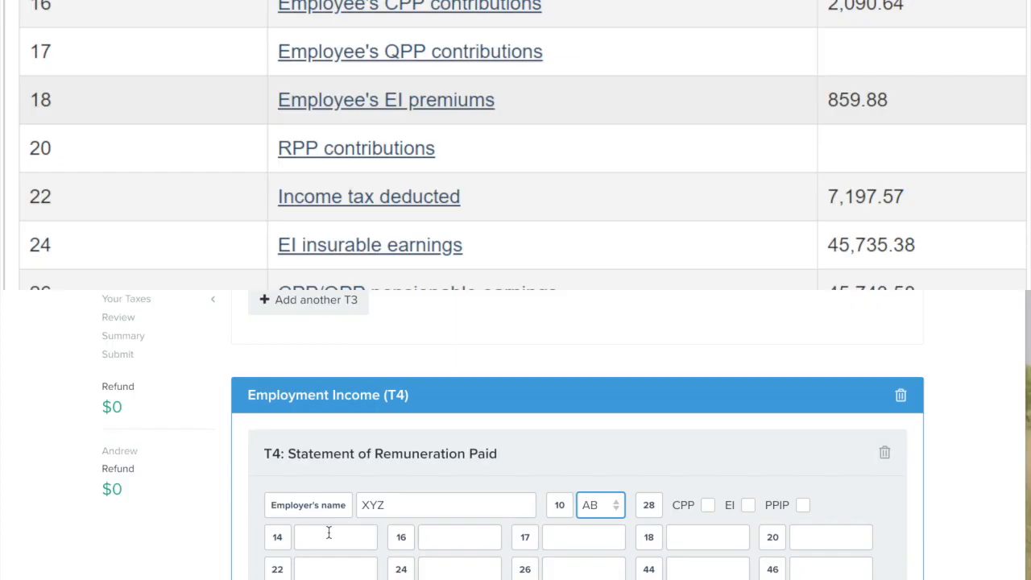
- Fill in the T4 slip's box 14 with 45,743.58, box 16 with 2,090.64 and box 18 with 859.88
click(330, 392)
text(45)
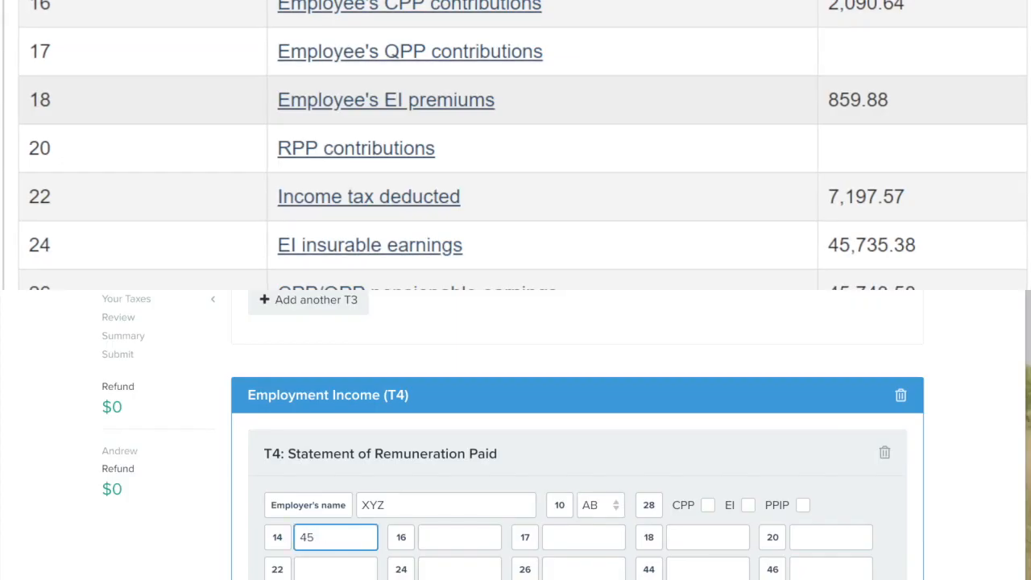
text(,74)
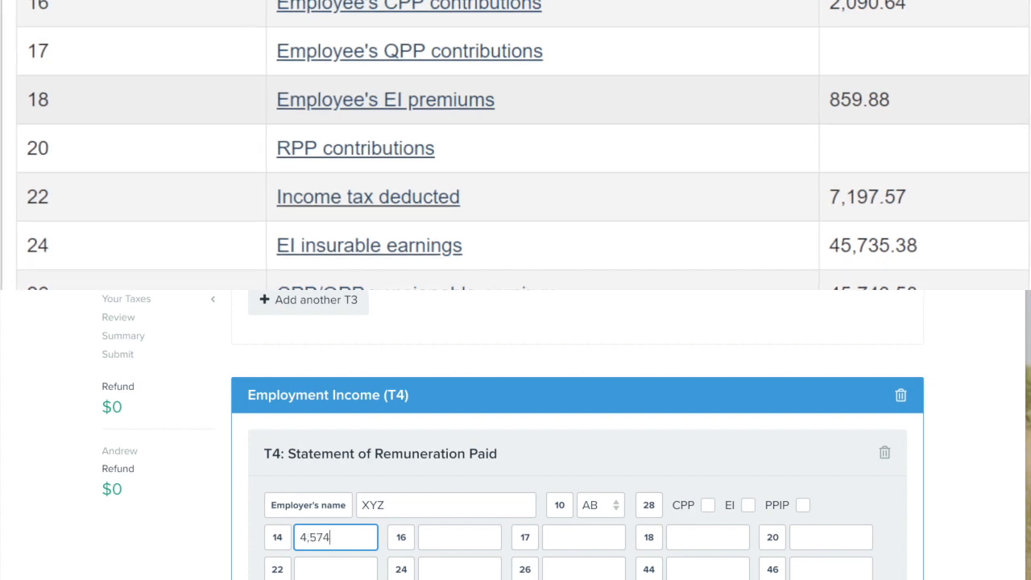
text(3.58)
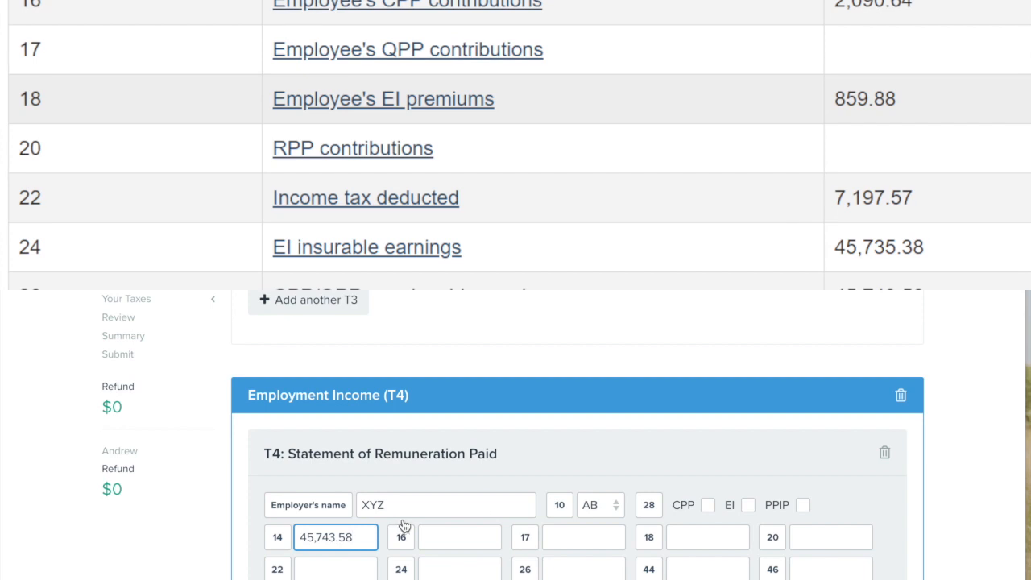
click(464, 531)
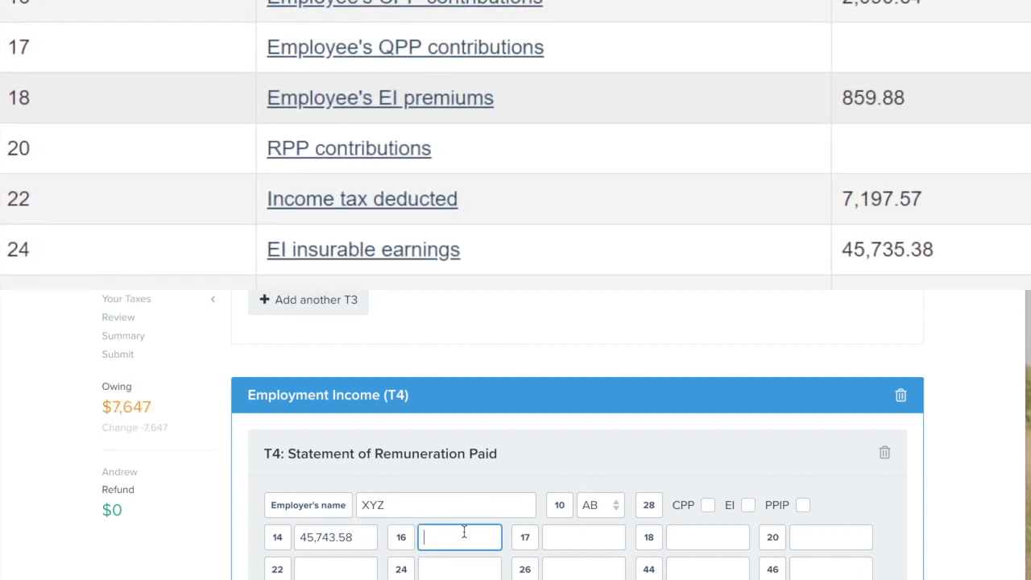
text(2,090.64)
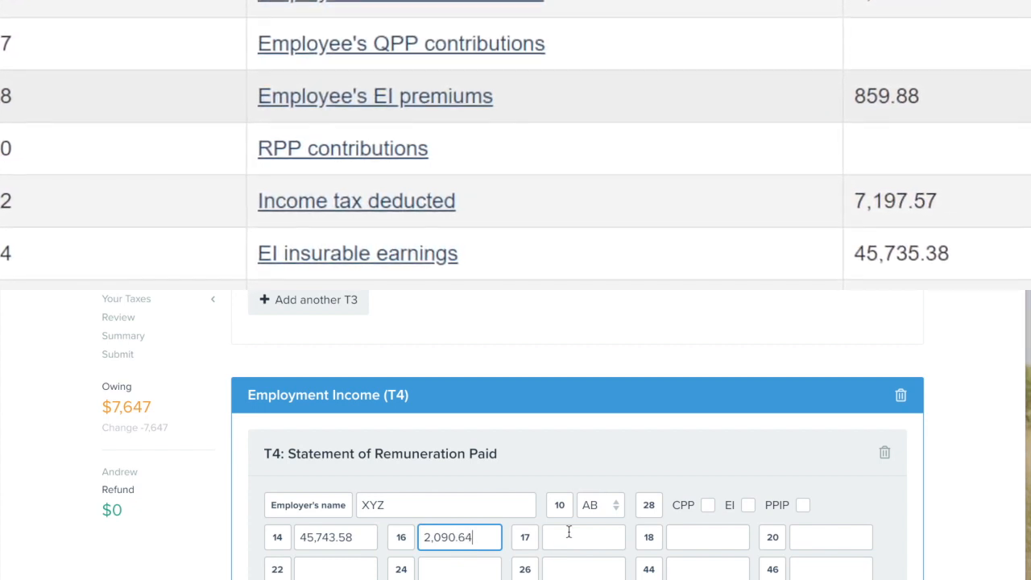
click(669, 536)
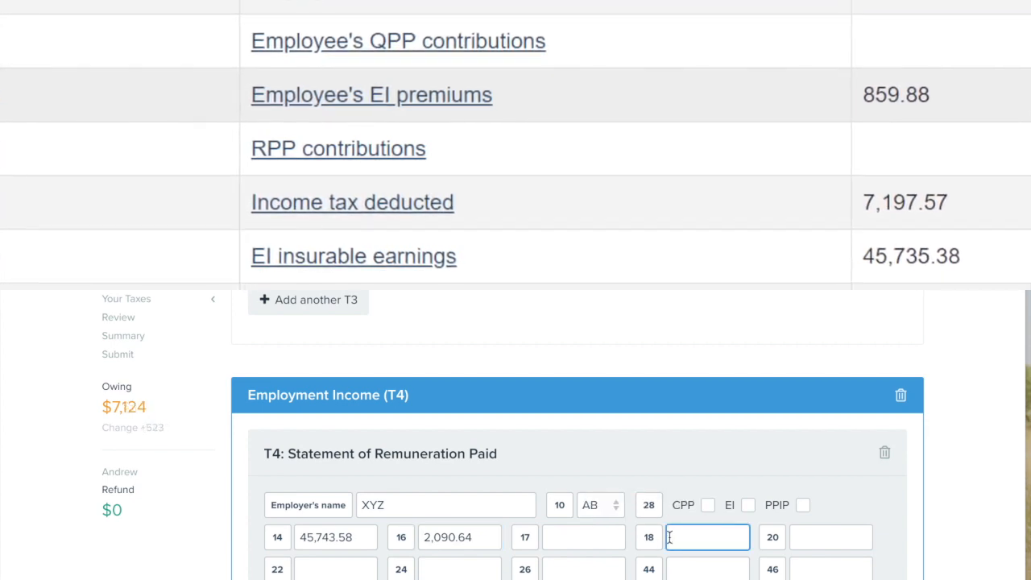
text(859.88)
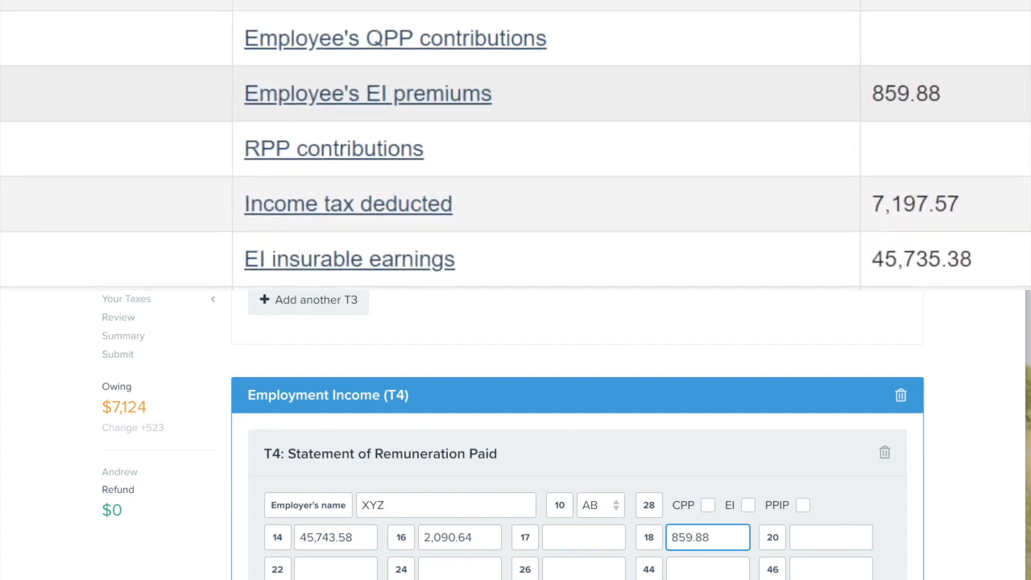
- Enter 7,197.57 in box 22, 45,735.38 in box 24 and 45,743.58 in box 26 of the T4 slip
click(332, 568)
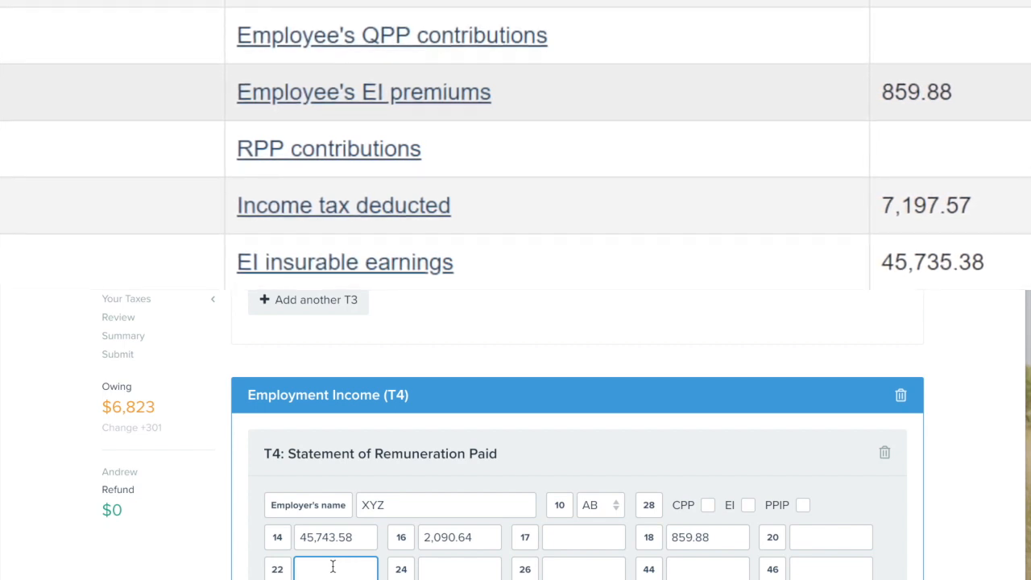
text(7,197)
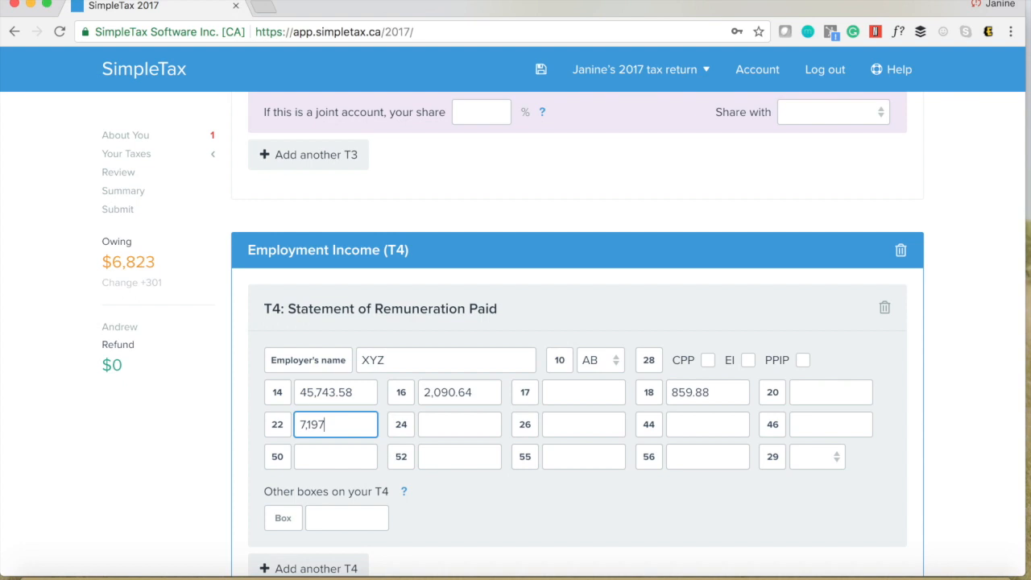
text(.57)
key(Tab)
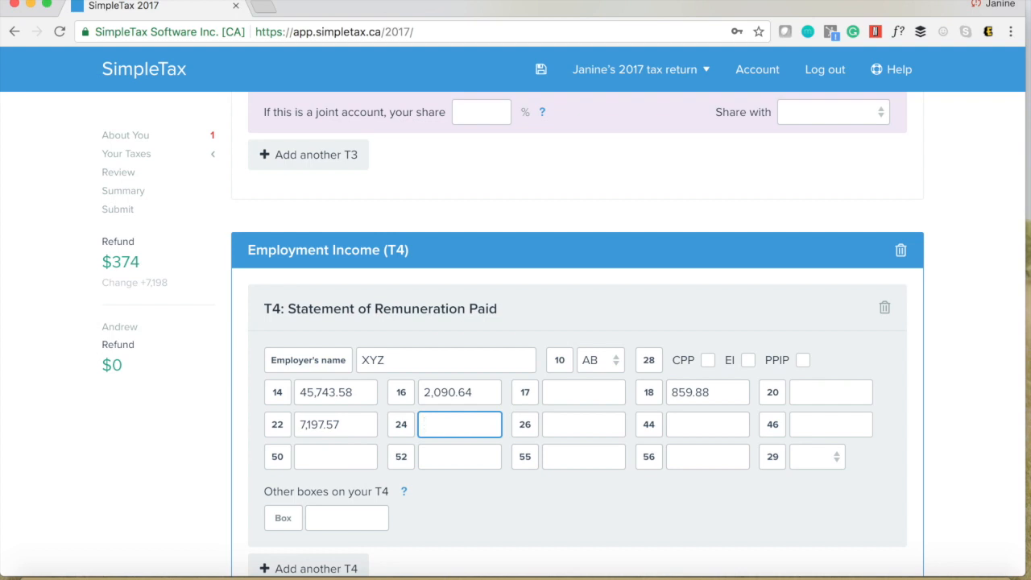
text(45,735.38)
key(Tab)
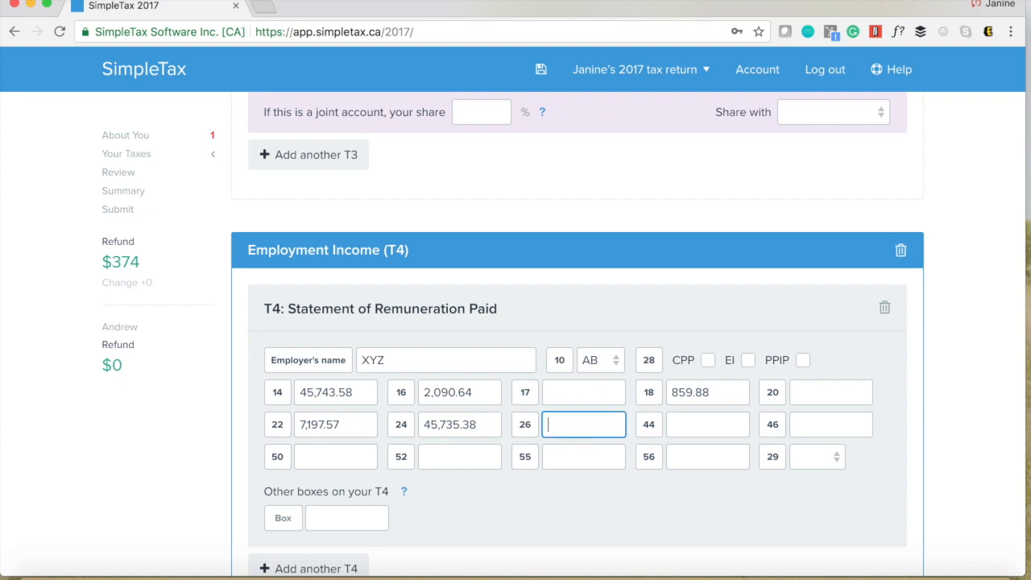
text(45,743.58)
click(564, 318)
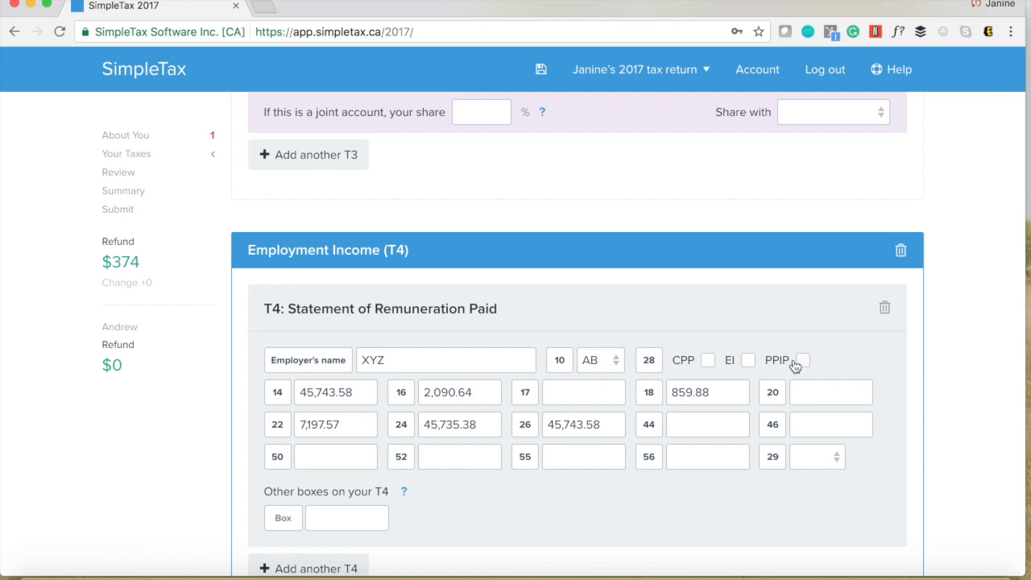
- Enter ABC as the name of payer on the T4A slip under Pension, Retirement, Annuity And Other Income
scroll(795, 367, down, 1)
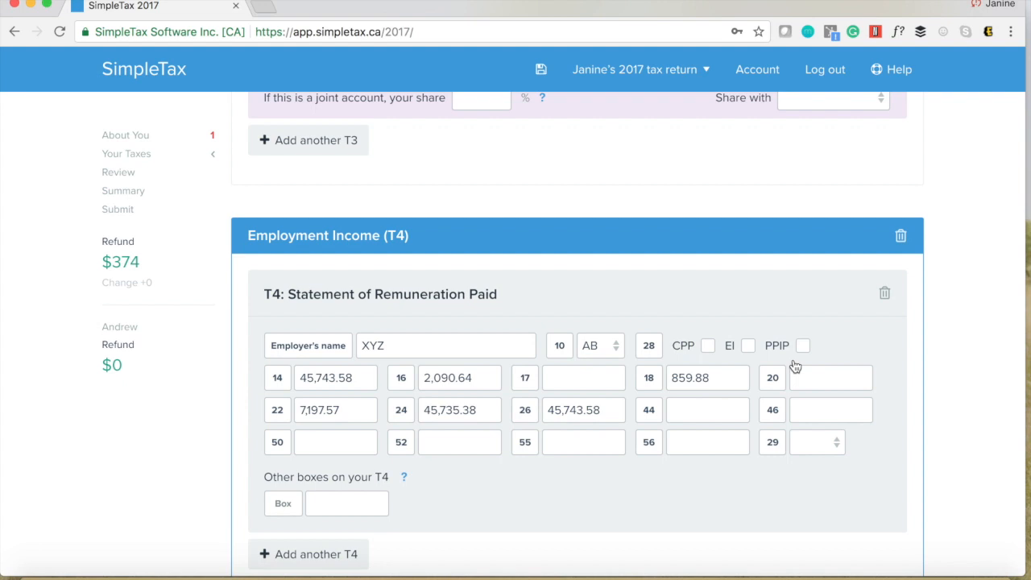
scroll(795, 366, down, 10)
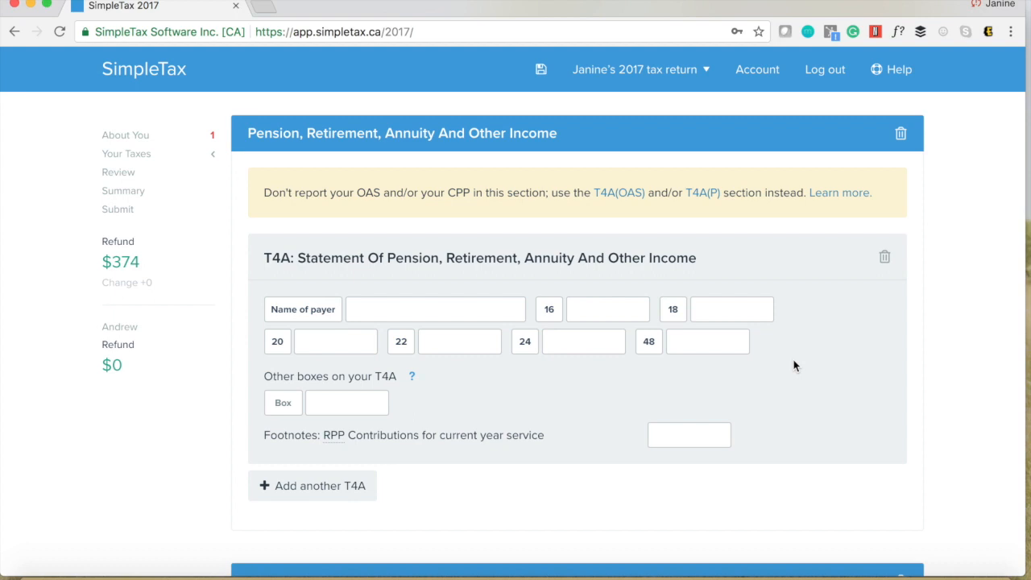
click(480, 307)
text(ABC)
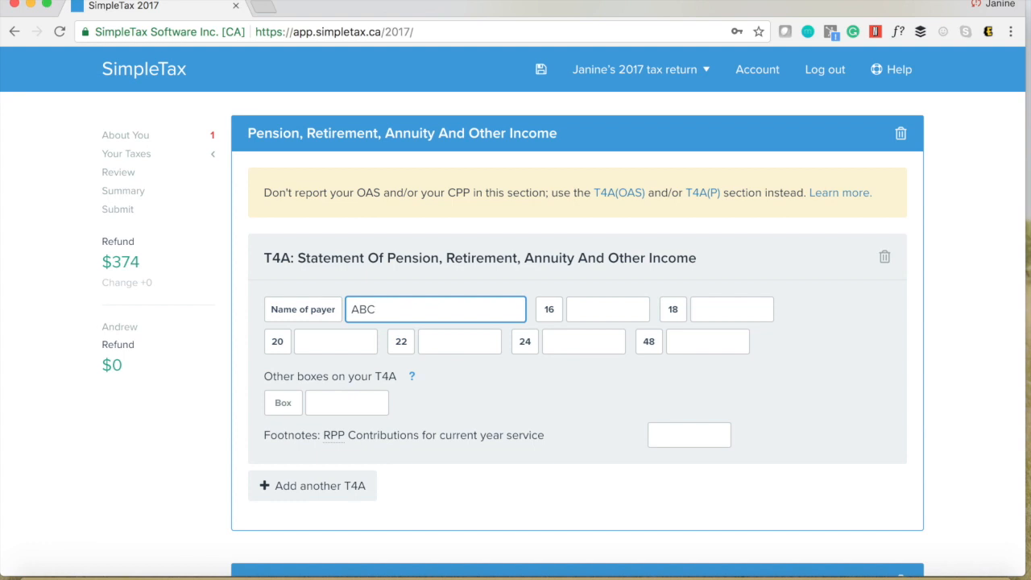
- Add box 28, other income, to the T4A slip's other boxes with an amount of 300
click(287, 398)
text(28)
key(Tab)
text(3)
text(00)
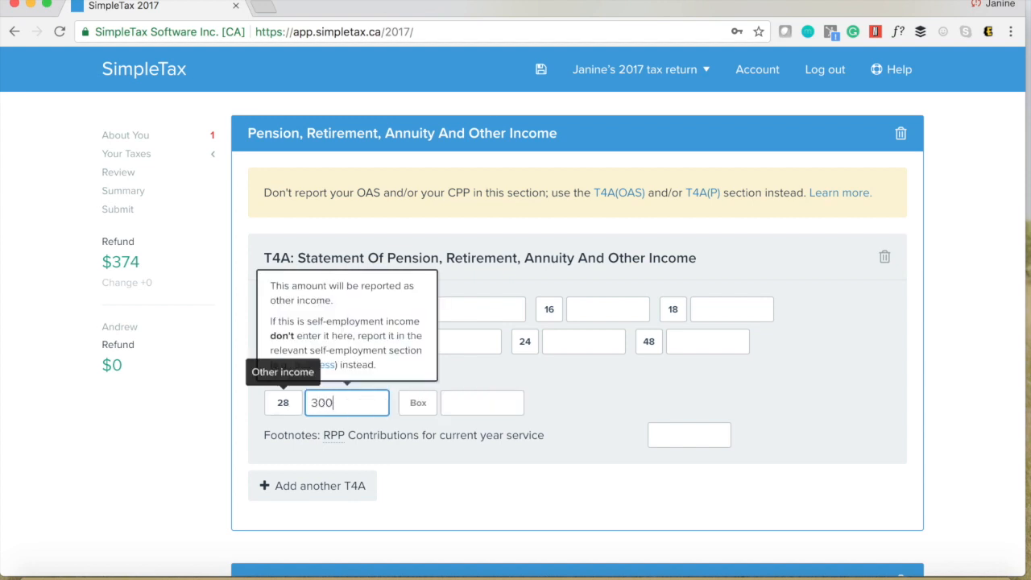
key(Tab)
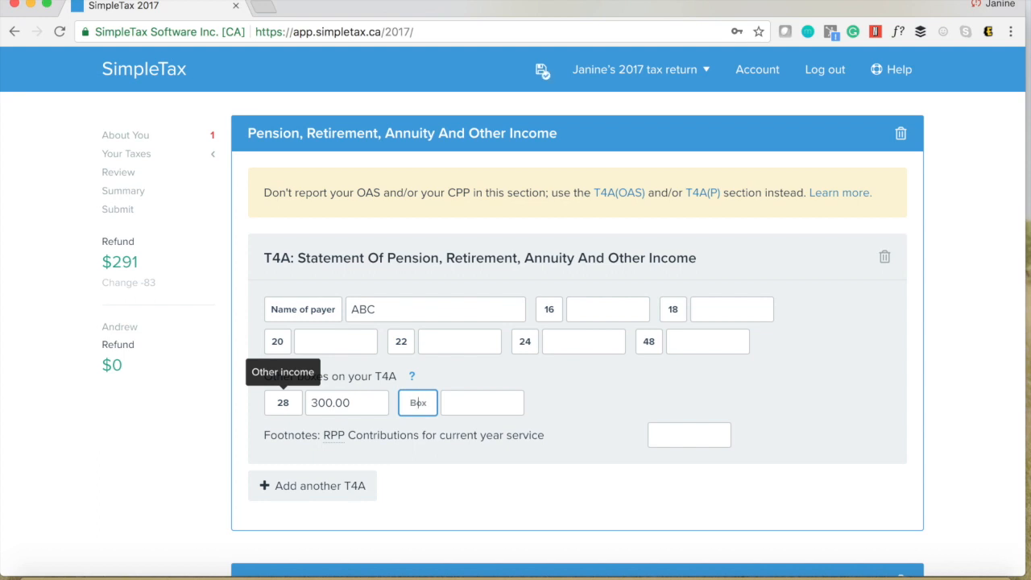
click(561, 419)
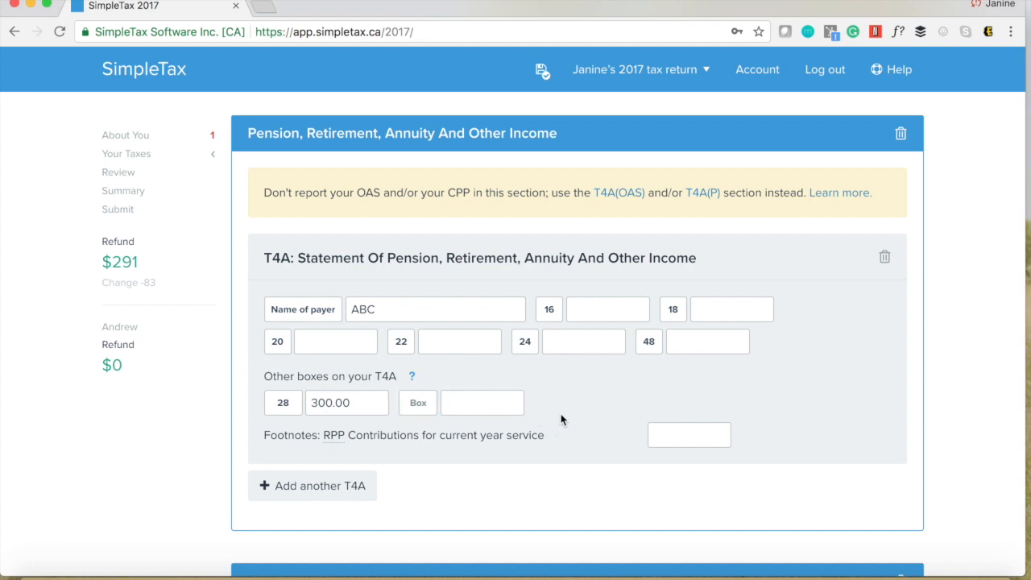
- Enter Tangerine as the description of the T5 slip under Investment Income
scroll(561, 418, down, 5)
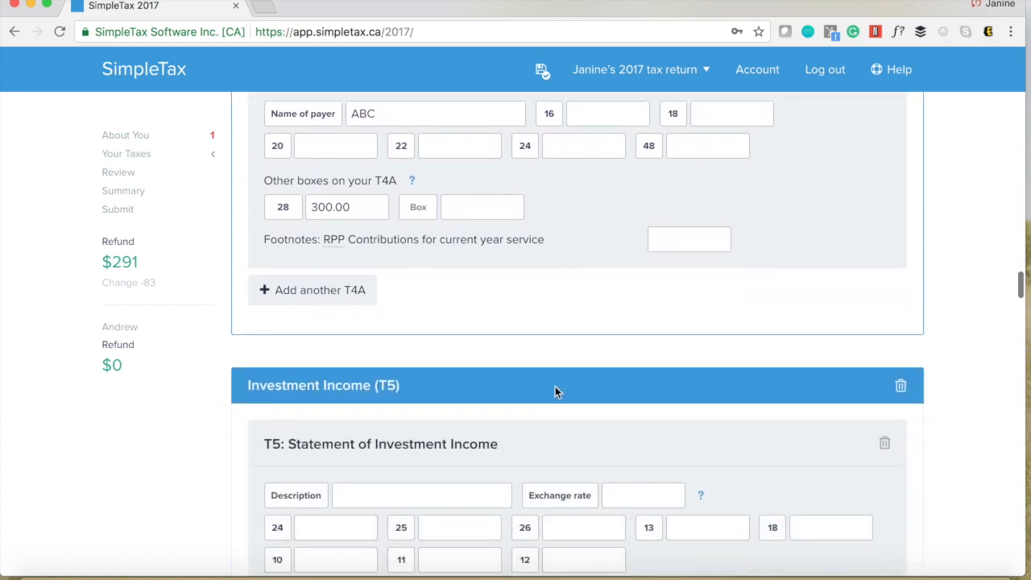
scroll(555, 386, down, 3)
scroll(555, 386, up, 7)
scroll(555, 386, down, 4)
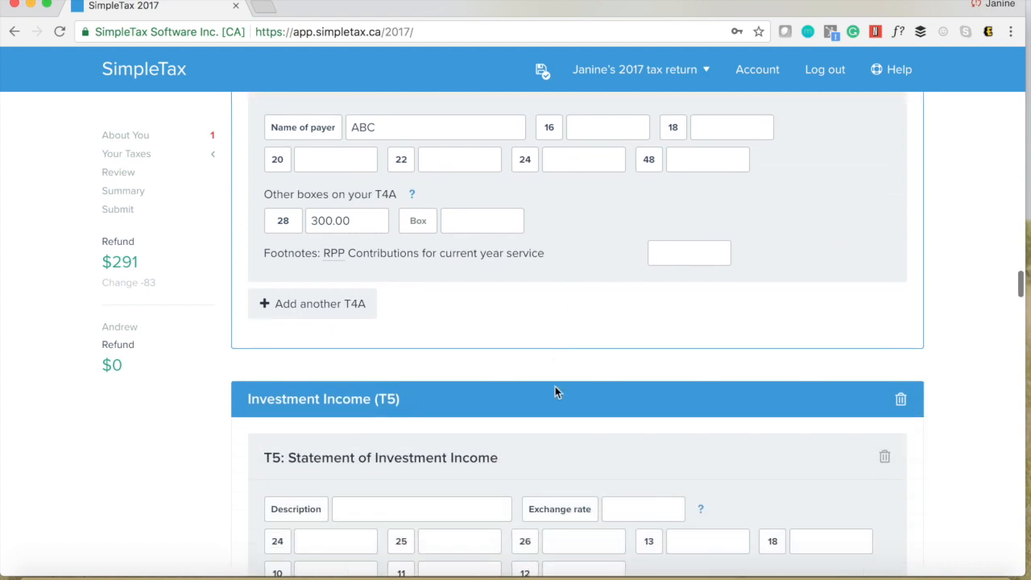
scroll(555, 386, down, 5)
scroll(555, 387, down, 1)
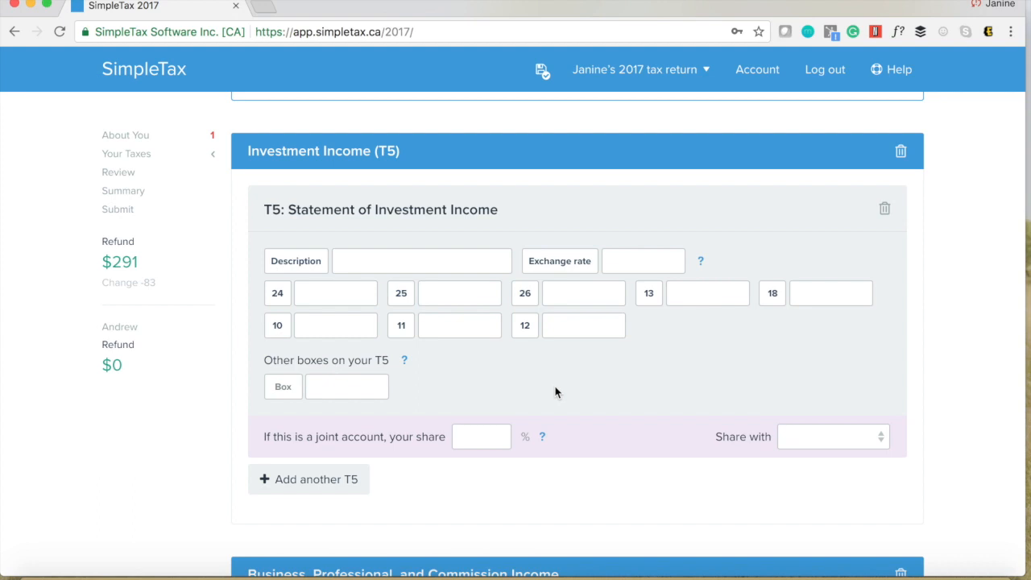
click(436, 262)
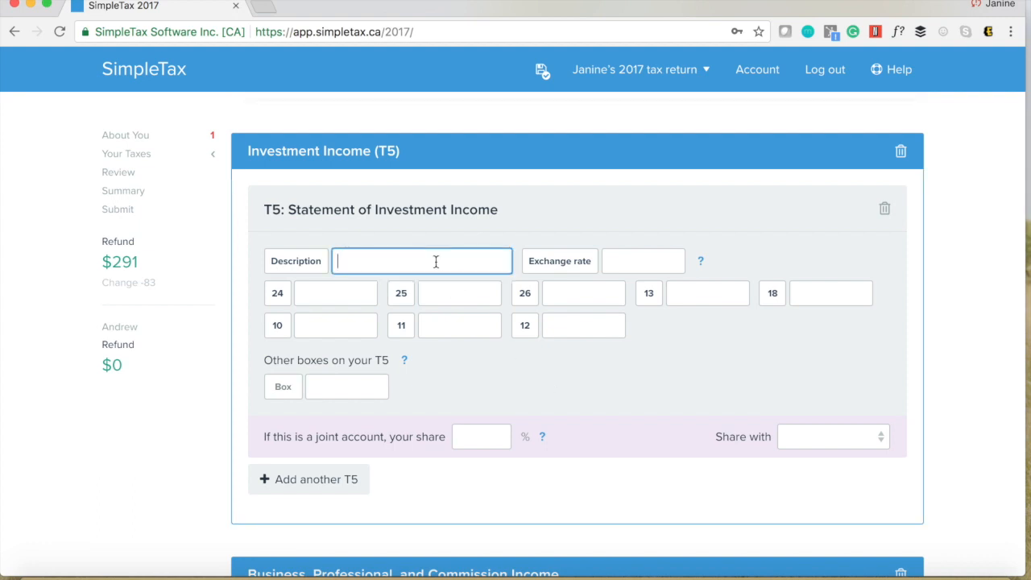
text(Tangerine)
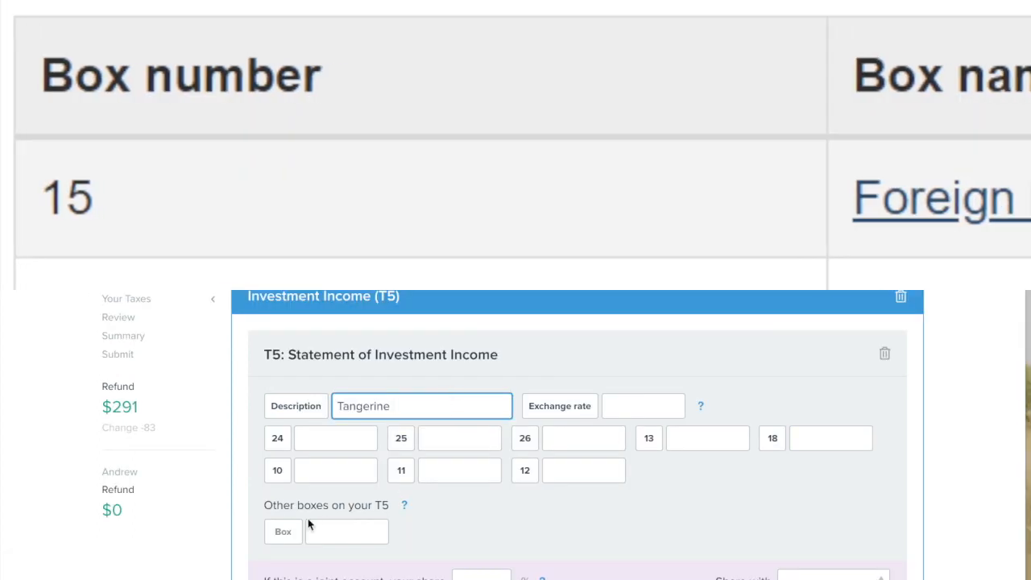
- Add the other T5 boxes: box 15 with 51.12 and box 16 with 7.41
click(286, 386)
text(15)
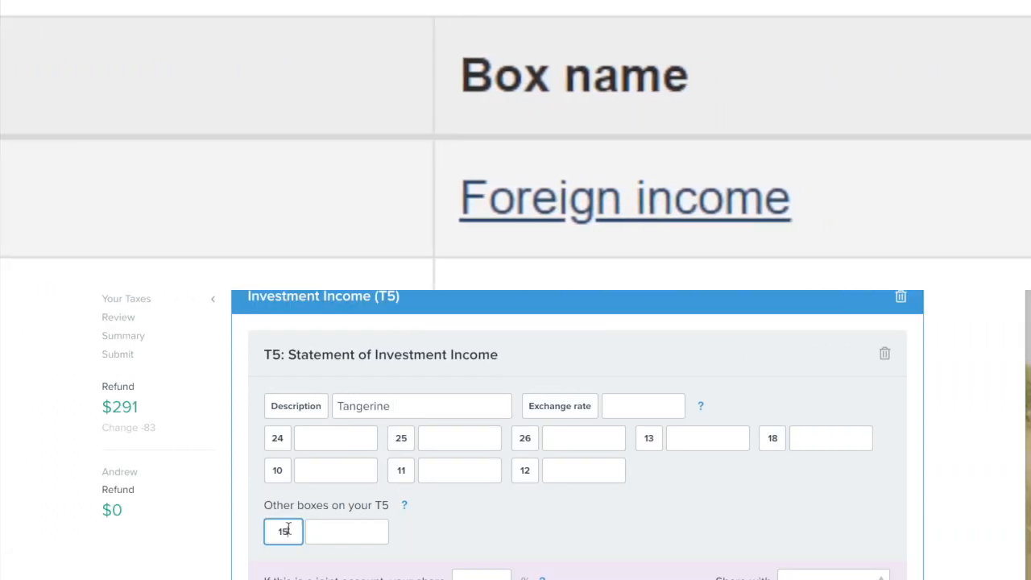
click(337, 531)
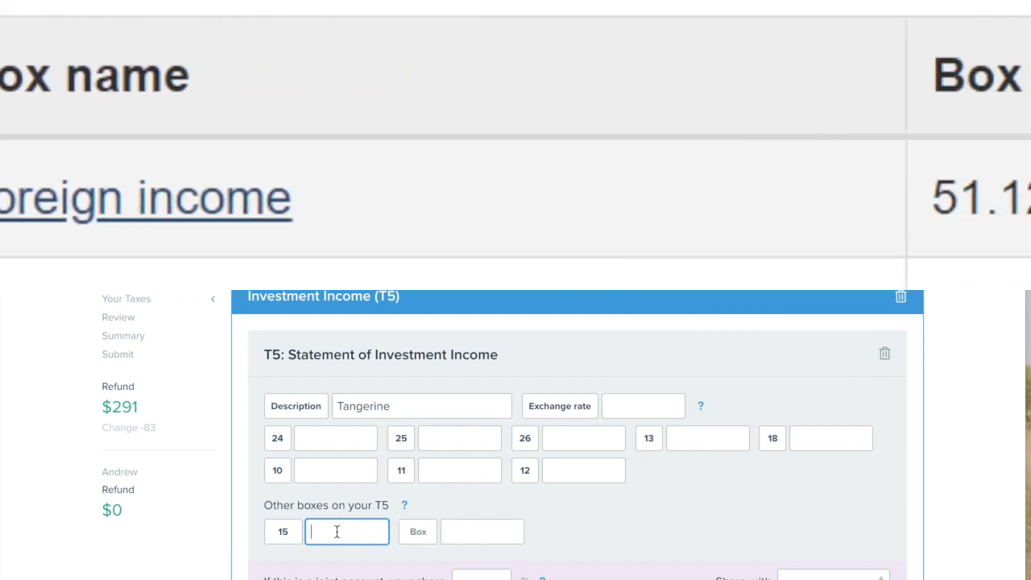
text(51.12)
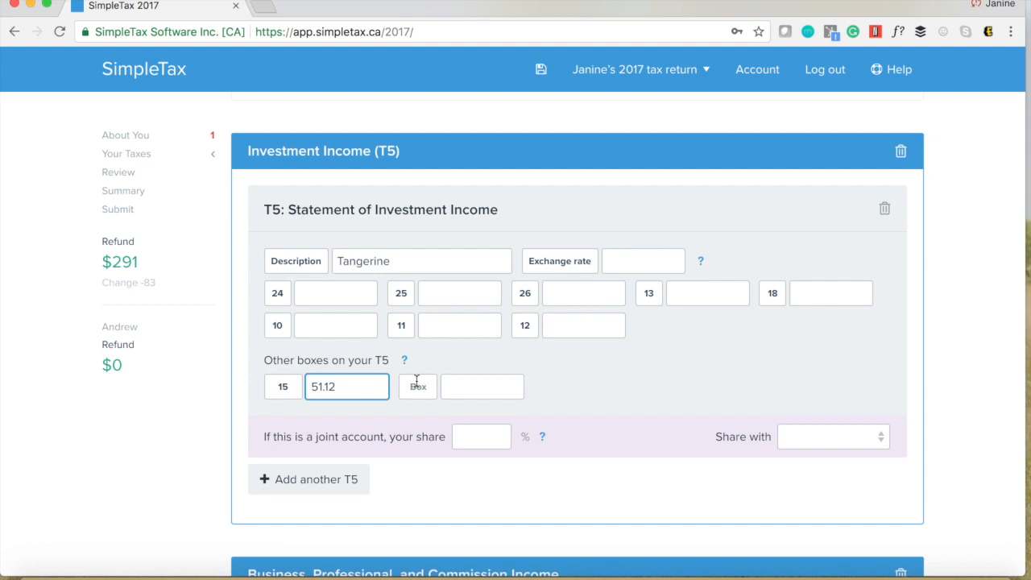
click(417, 380)
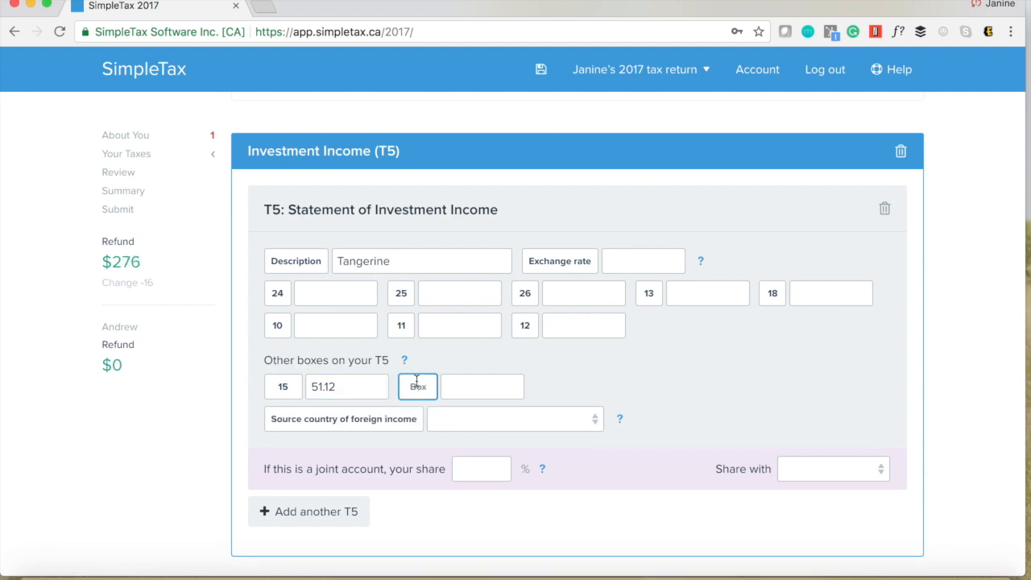
text(16)
click(459, 385)
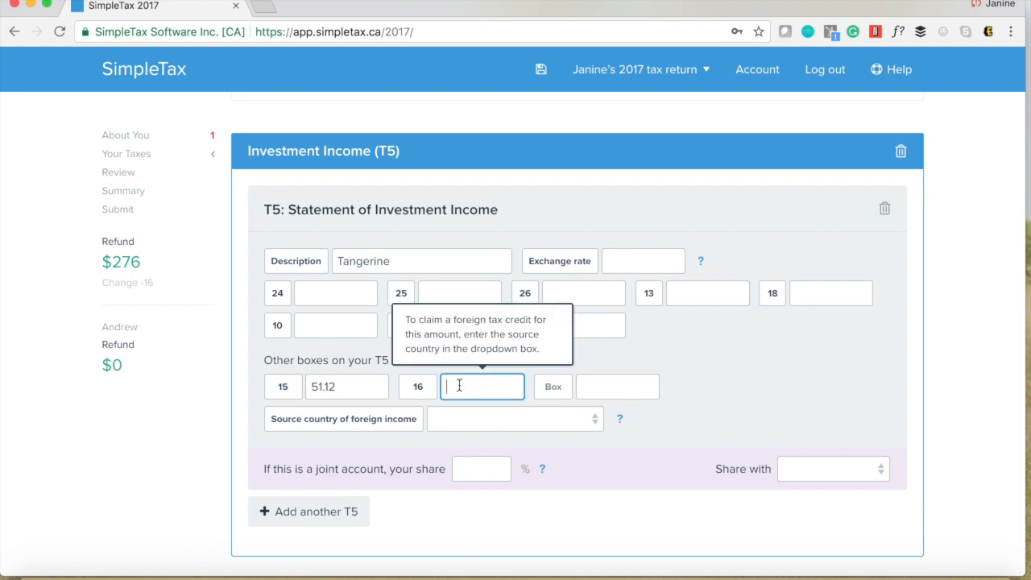
text(7.41)
click(615, 409)
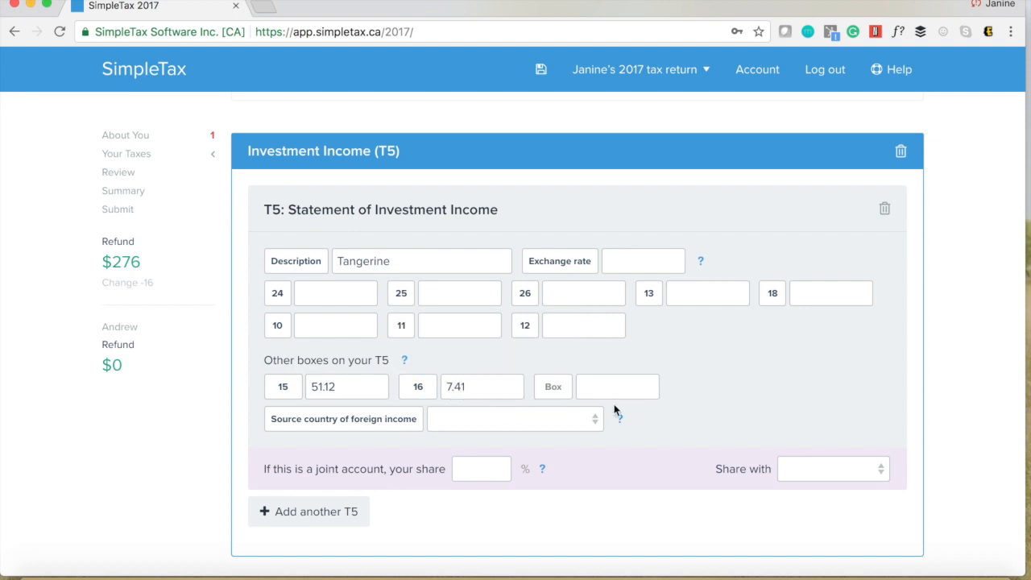
- Set the T5 slip's source country of foreign income to United States
click(511, 418)
click(780, 414)
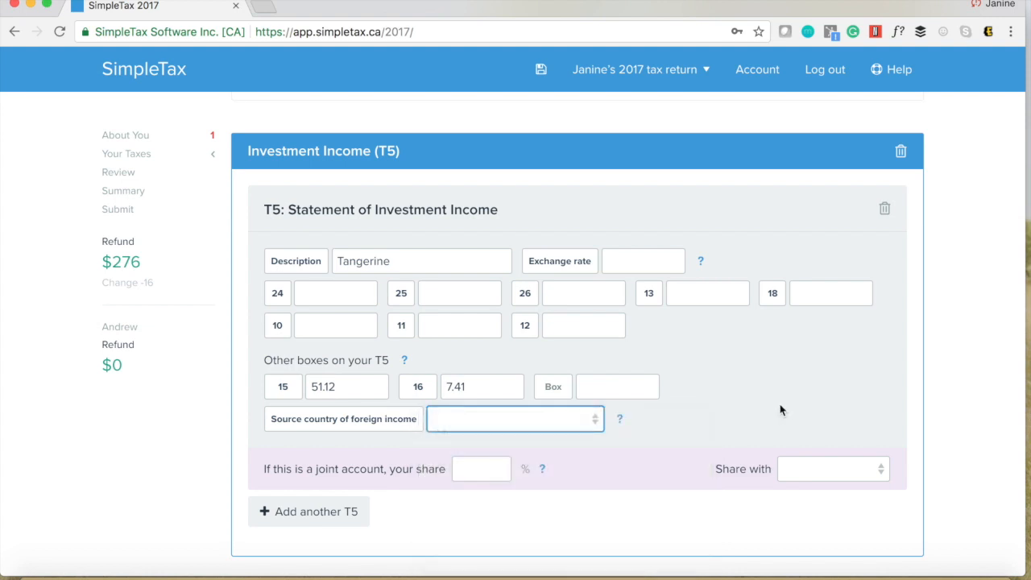
click(779, 406)
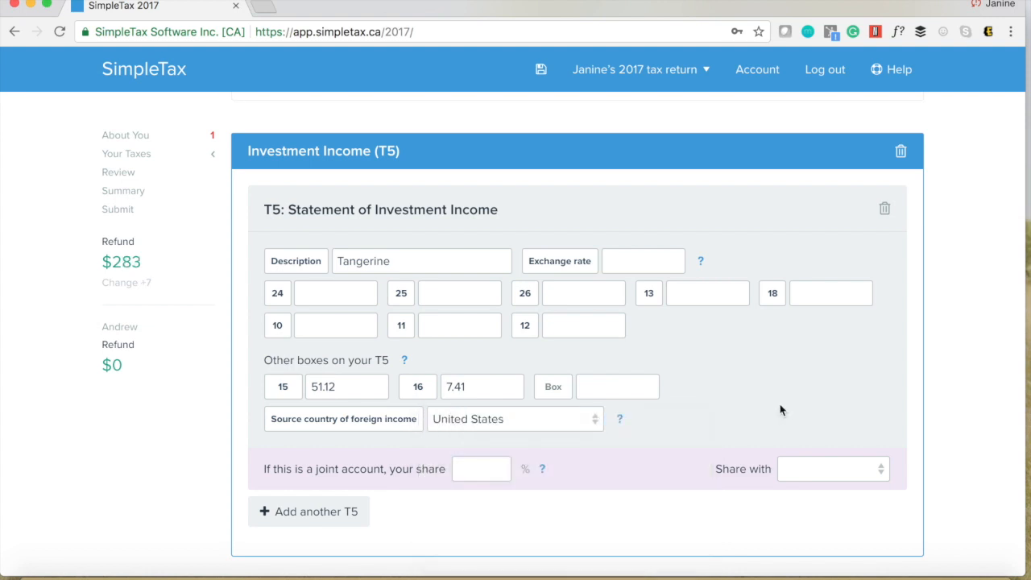